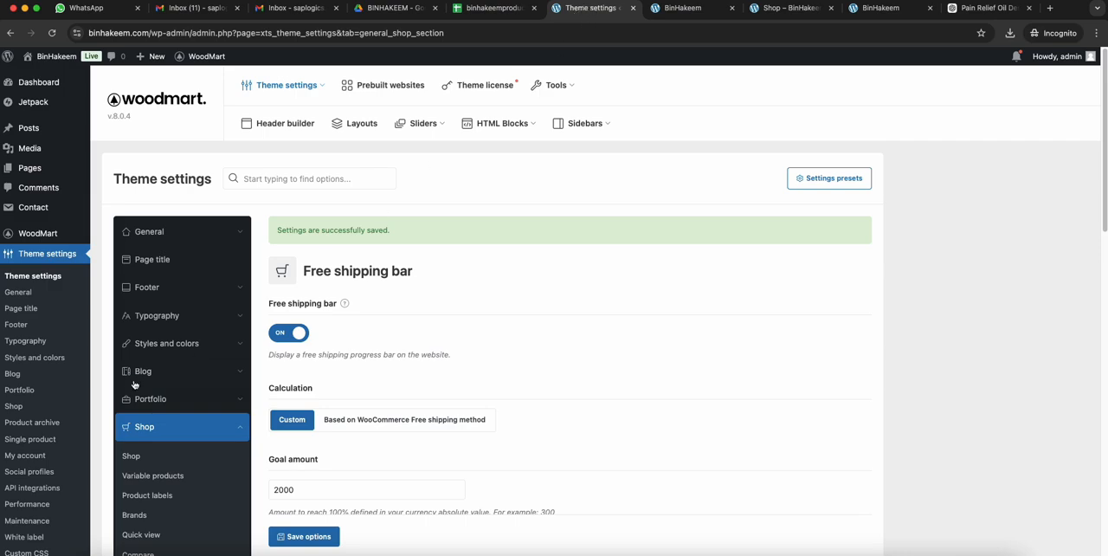
- Open the WoodMart header builder and load the Header Furniture 2 layout for editing
{"action": "mouse_move", "coordinate": [61, 232]}
{"action": "left_click", "coordinate": [162, 257]}
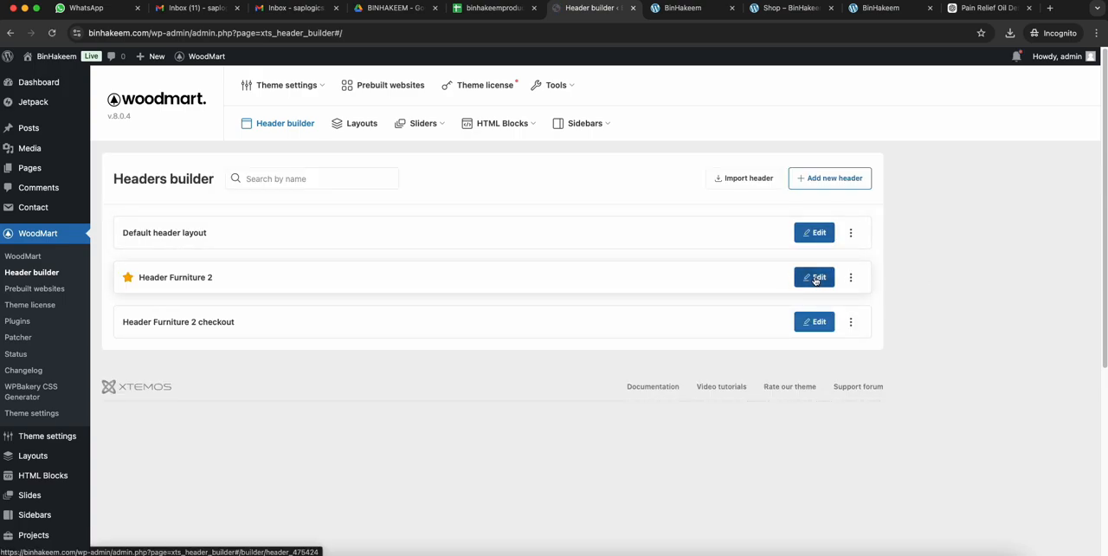
{"action": "left_click", "coordinate": [812, 278]}
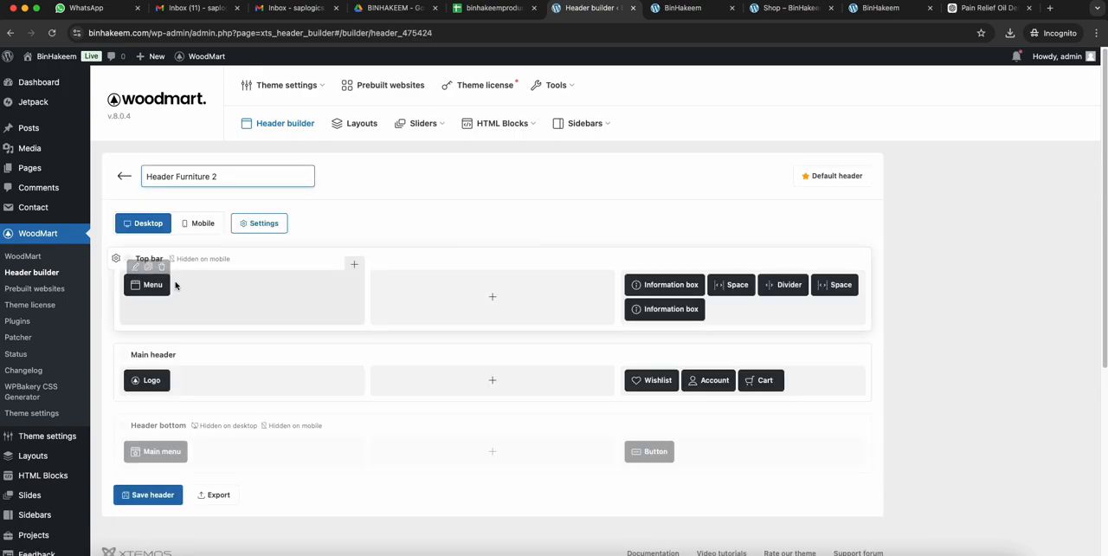
- Check the top bar links on the live homepage and delete the Menu element from the layout's top bar
{"action": "left_click", "coordinate": [666, 8]}
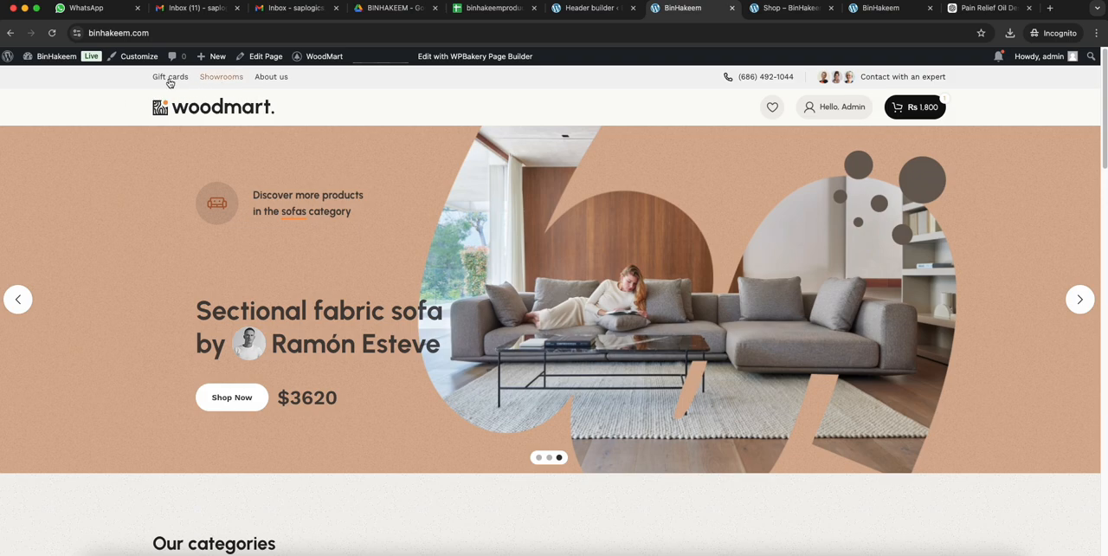
{"action": "left_click", "coordinate": [593, 8]}
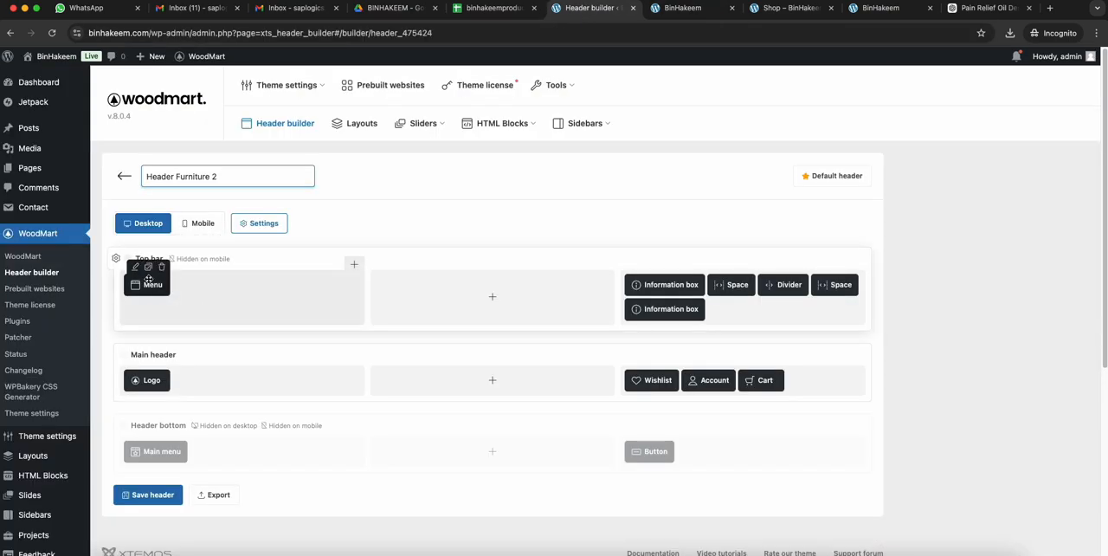
{"action": "left_click", "coordinate": [161, 266]}
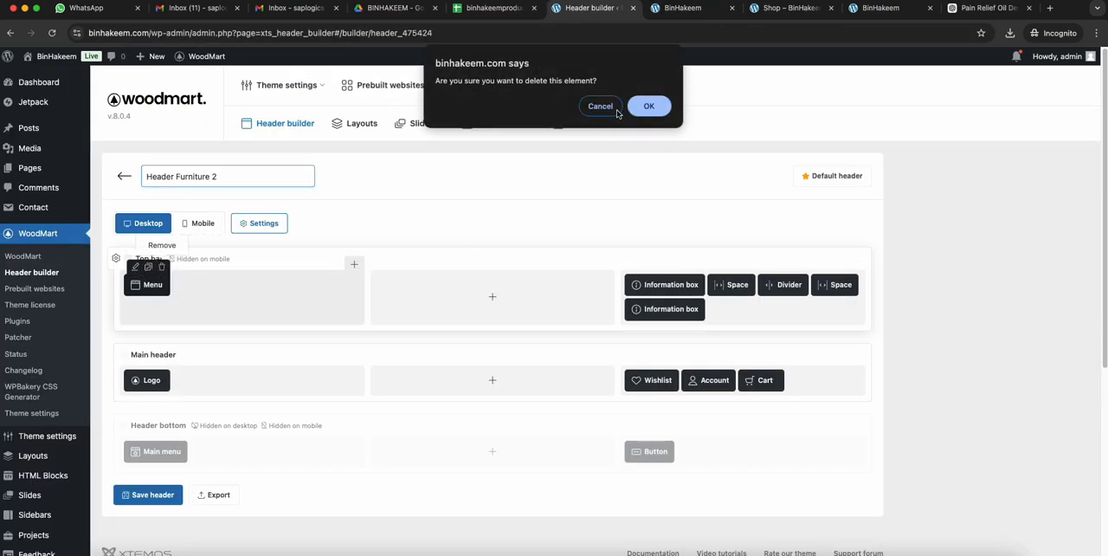
{"action": "left_click", "coordinate": [648, 105]}
- Compare the live homepage's header with the element layout in the header builder
{"action": "key", "text": "ctrl+Tab"}
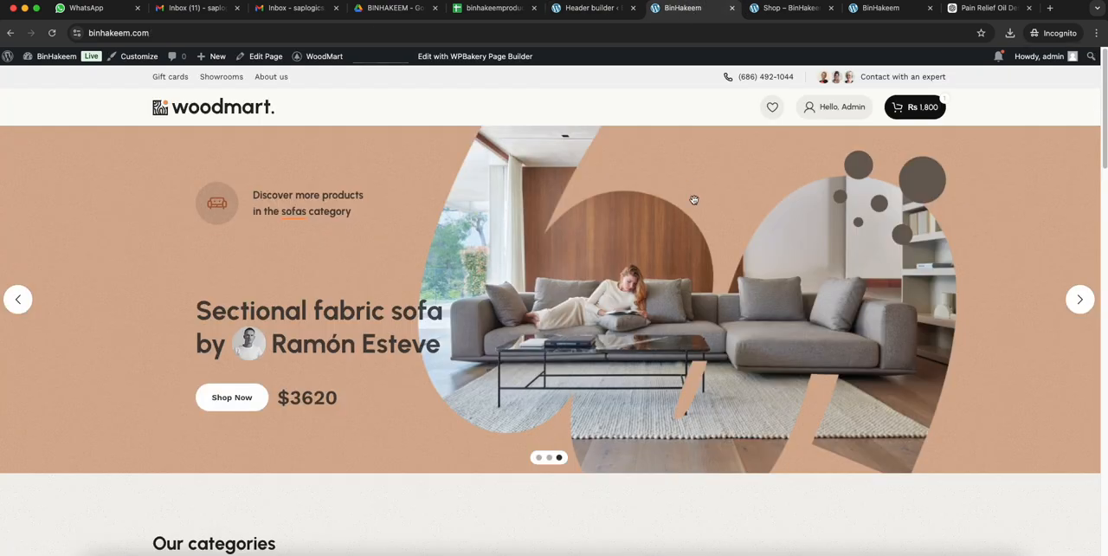
{"action": "key", "text": "ctrl+shift+Tab"}
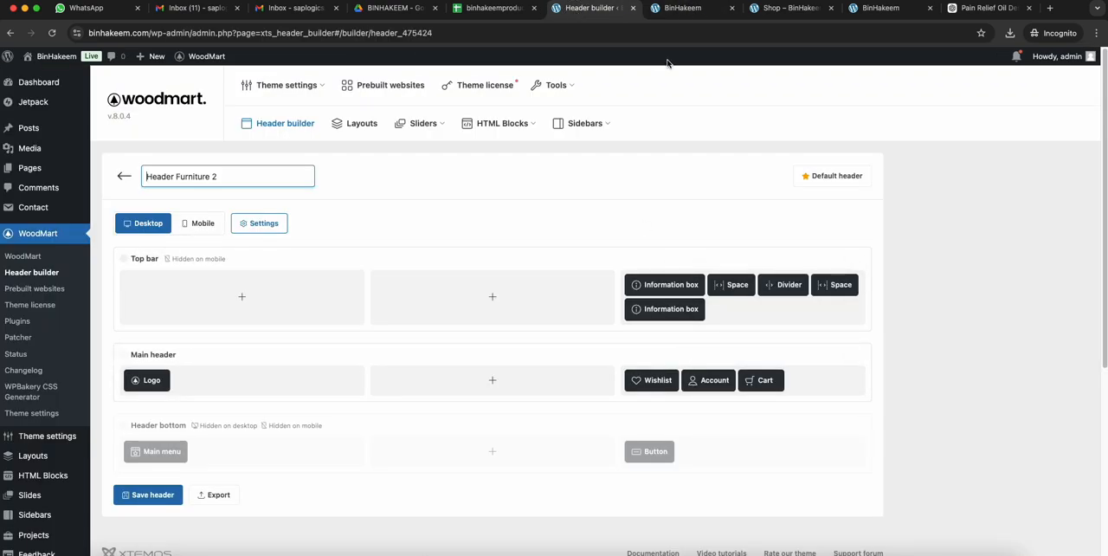
{"action": "mouse_move", "coordinate": [655, 381]}
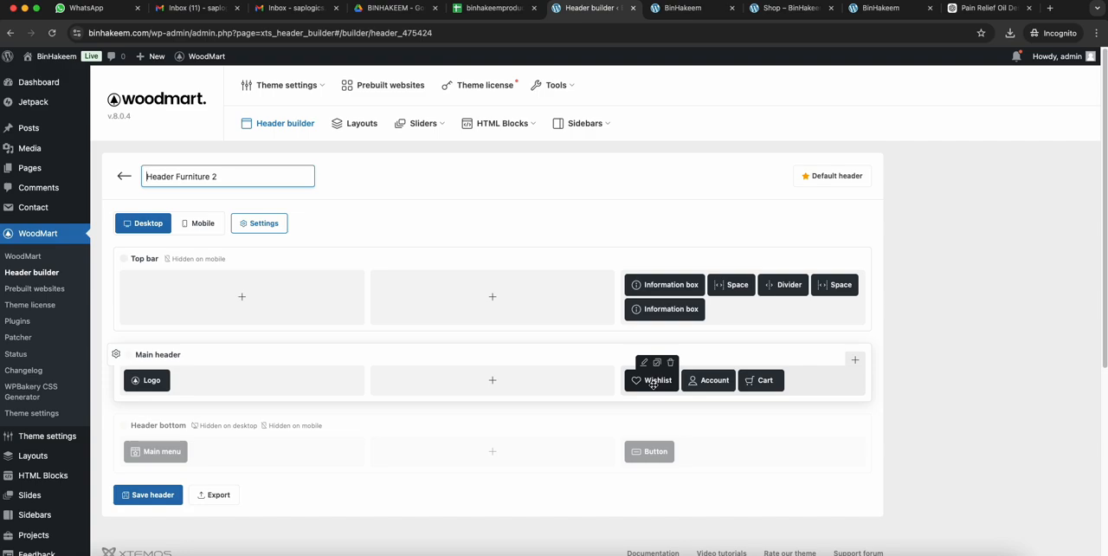
{"action": "left_click", "coordinate": [683, 8]}
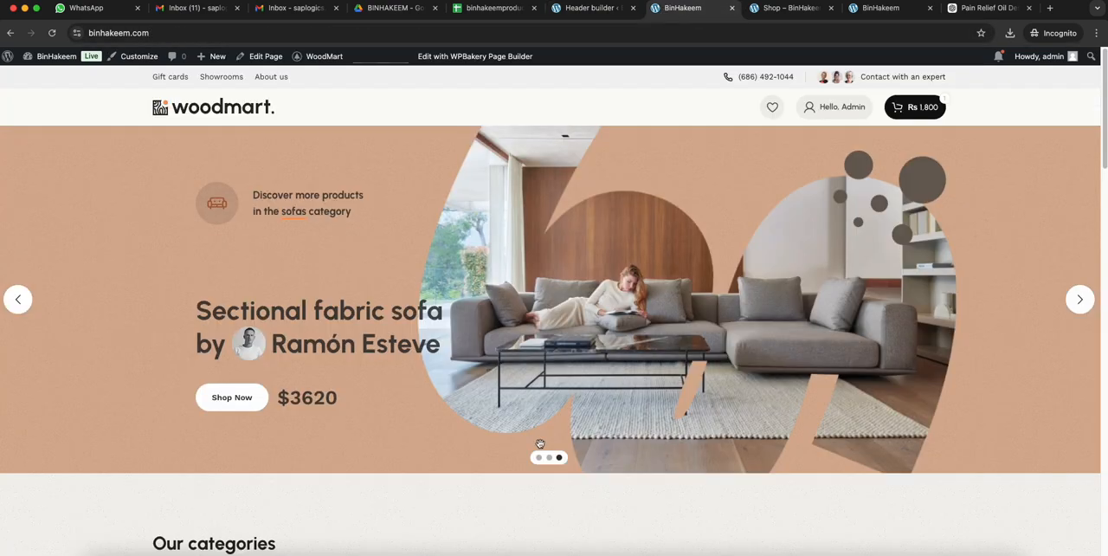
{"action": "scroll", "coordinate": [655, 327], "scroll_direction": "down", "scroll_amount": 10}
{"action": "scroll", "coordinate": [655, 327], "scroll_direction": "up", "scroll_amount": 15}
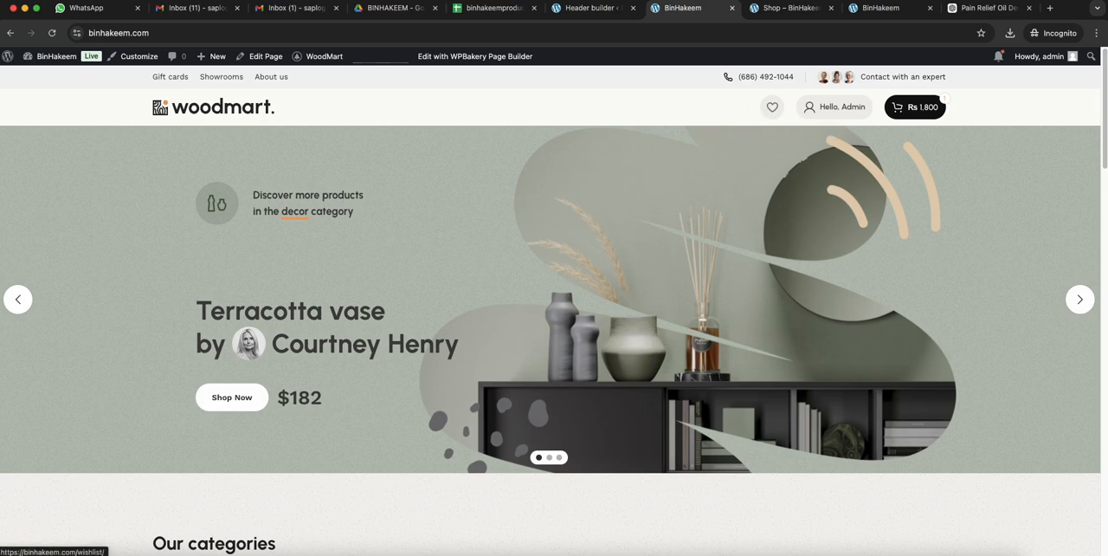
{"action": "key", "text": "ctrl+shift+Tab"}
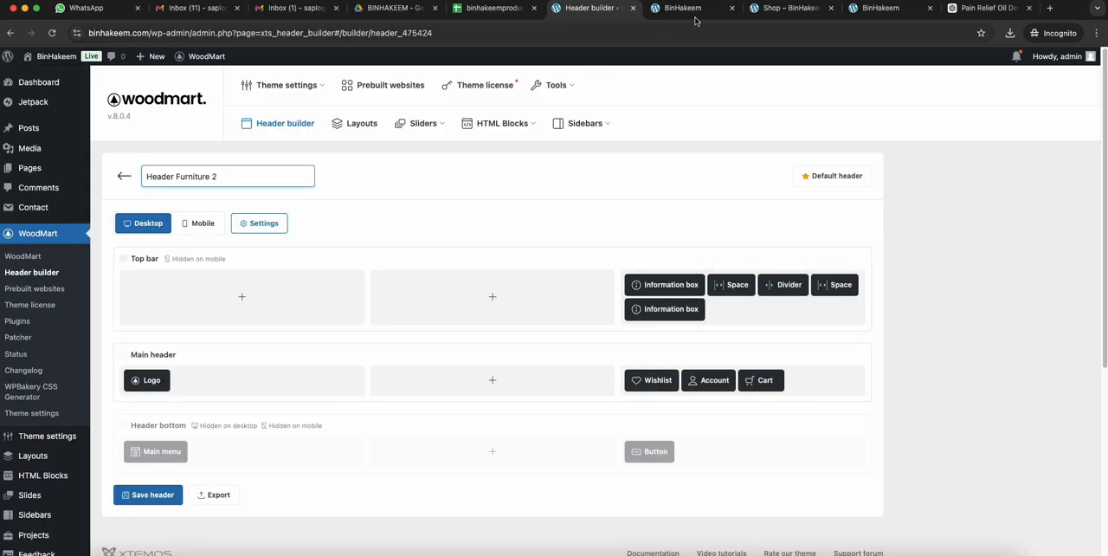
{"action": "key", "text": "ctrl+Tab"}
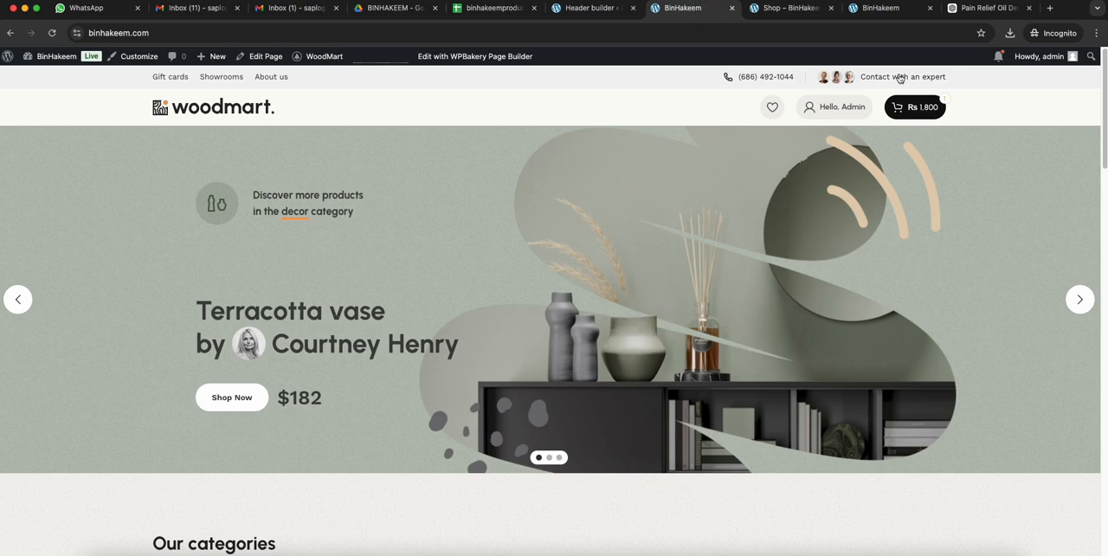
- Set the top bar row to be hidden on desktop and save the header
{"action": "left_click", "coordinate": [605, 8]}
{"action": "left_click", "coordinate": [116, 258]}
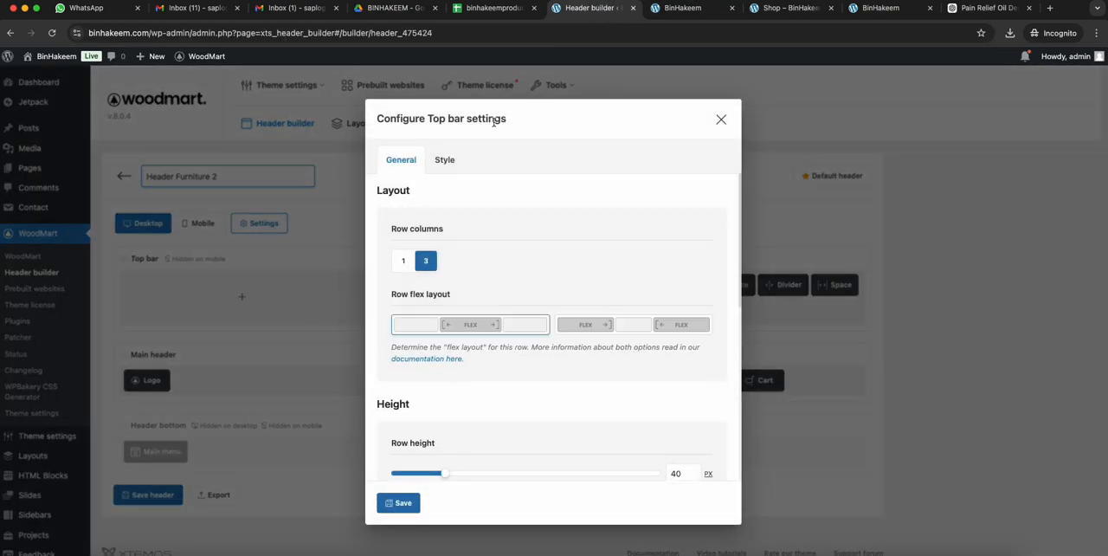
{"action": "left_click", "coordinate": [440, 157]}
{"action": "scroll", "coordinate": [459, 355], "scroll_direction": "down", "scroll_amount": 5}
{"action": "scroll", "coordinate": [470, 294], "scroll_direction": "up", "scroll_amount": 5}
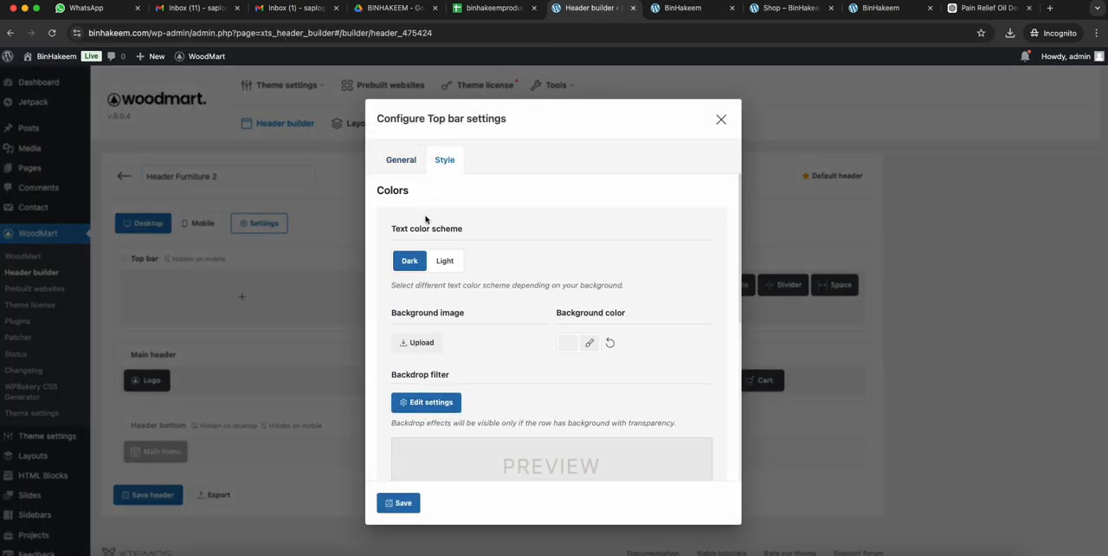
{"action": "left_click", "coordinate": [403, 159]}
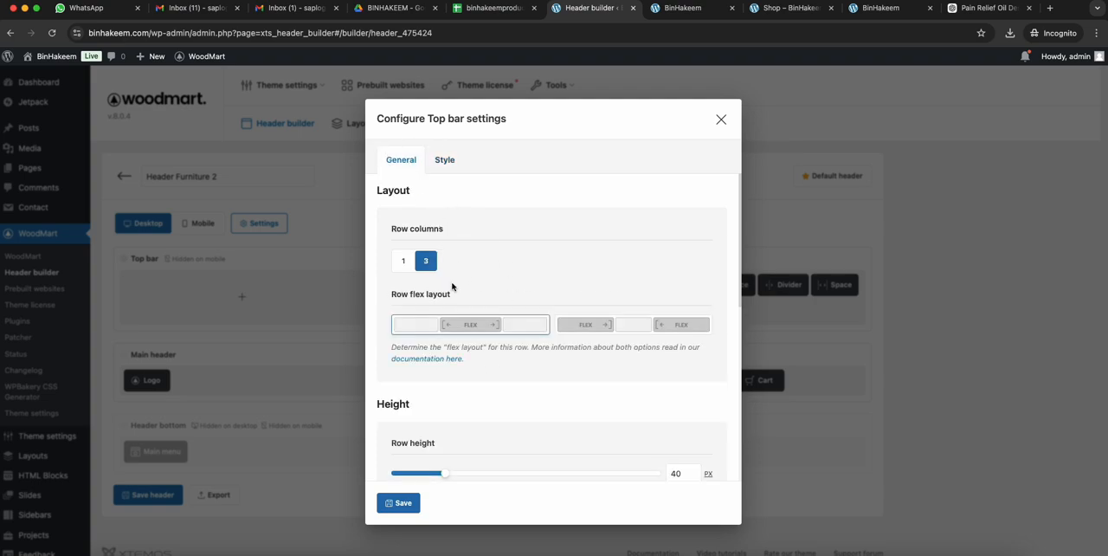
{"action": "scroll", "coordinate": [640, 288], "scroll_direction": "down", "scroll_amount": 3}
{"action": "scroll", "coordinate": [639, 289], "scroll_direction": "down", "scroll_amount": 3}
{"action": "left_click", "coordinate": [408, 289]}
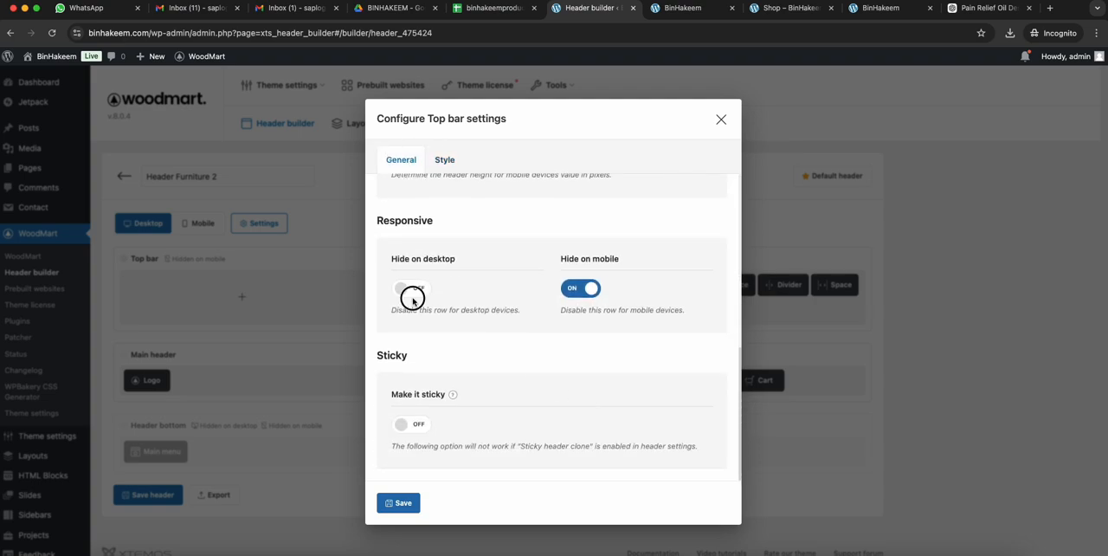
{"action": "left_click", "coordinate": [397, 507]}
{"action": "left_click", "coordinate": [149, 494]}
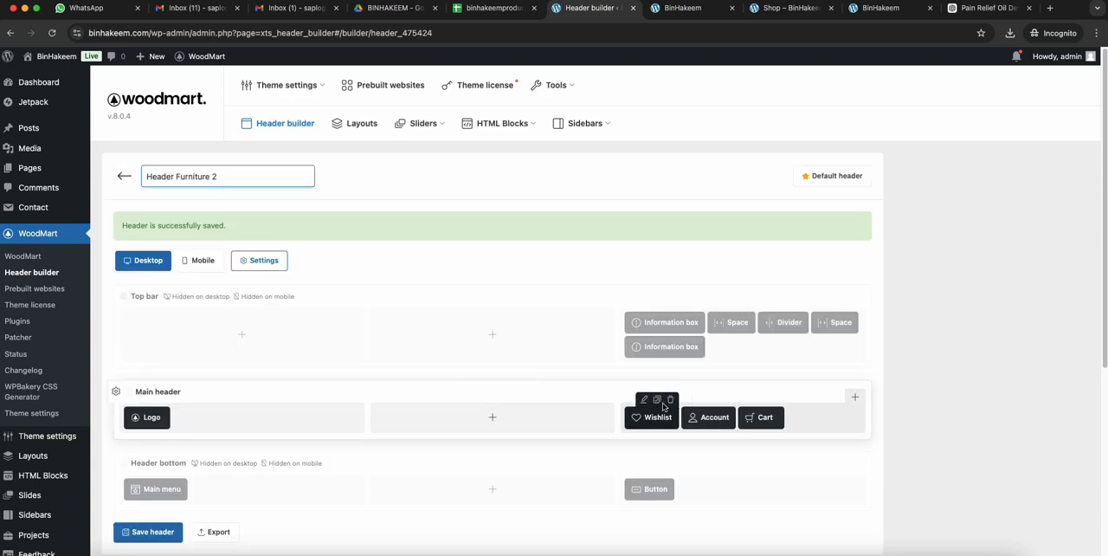
- Delete the Wishlist element from the main header and add a Main menu element using Main navigation to its middle column
{"action": "left_click", "coordinate": [670, 399]}
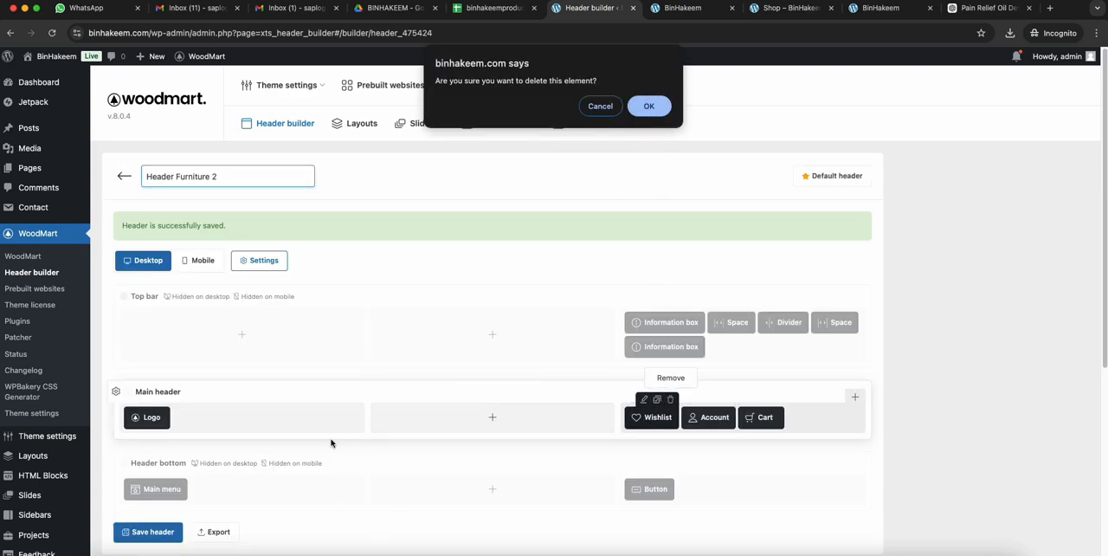
{"action": "left_click", "coordinate": [641, 108]}
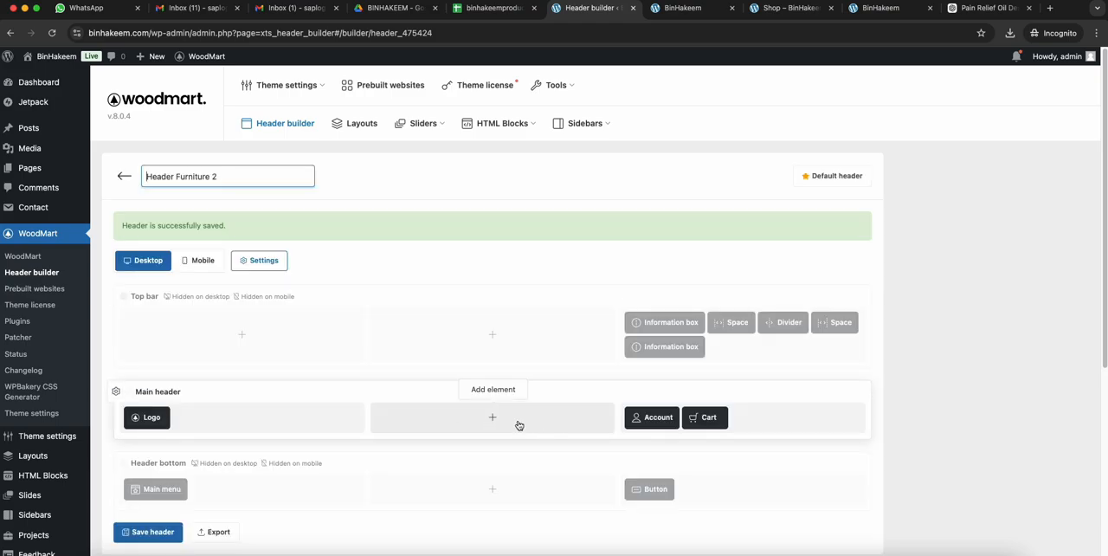
{"action": "left_click", "coordinate": [518, 425]}
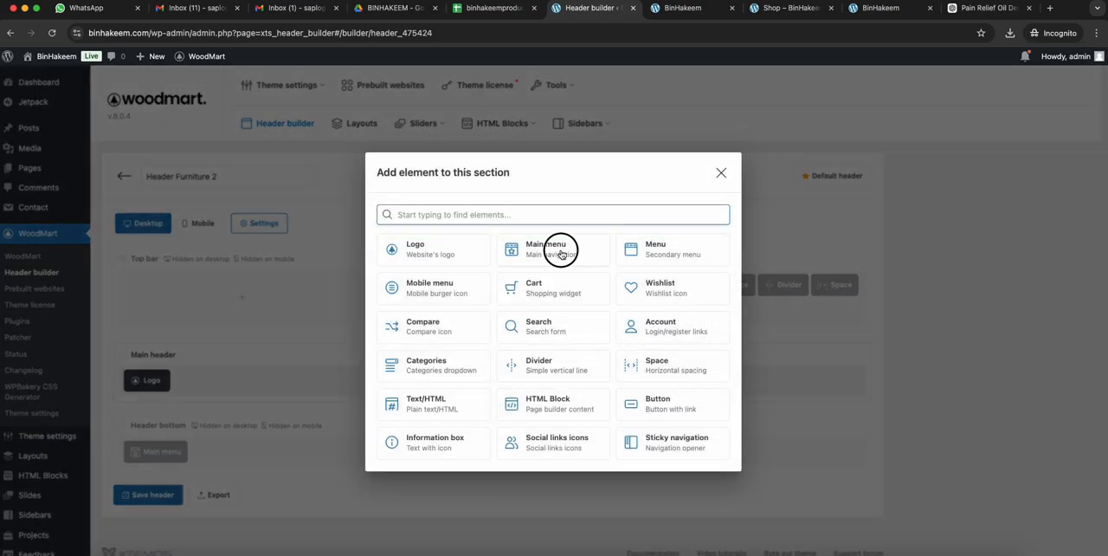
{"action": "left_click", "coordinate": [560, 254]}
{"action": "left_click", "coordinate": [450, 295]}
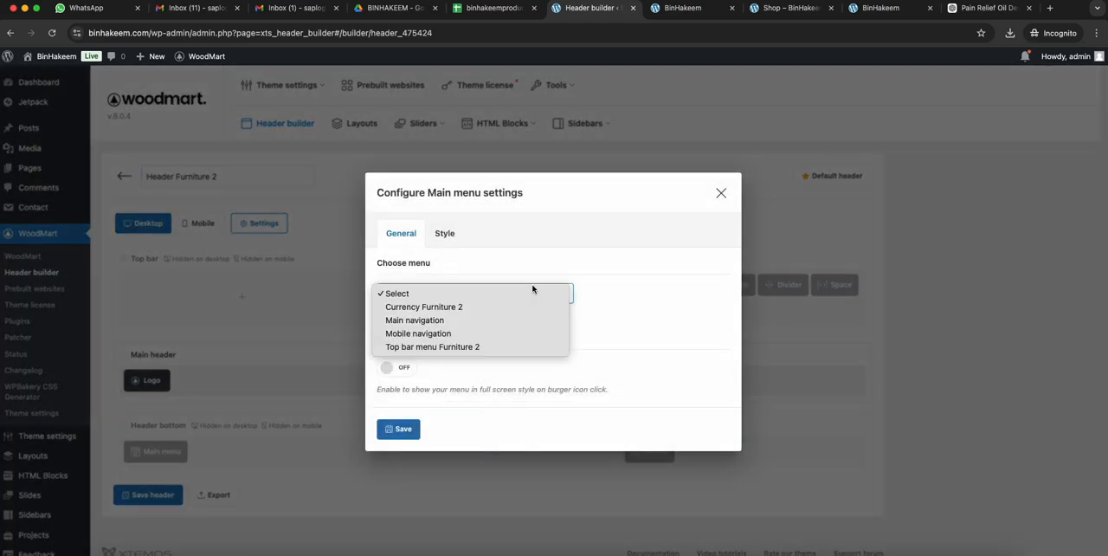
{"action": "left_click", "coordinate": [428, 321]}
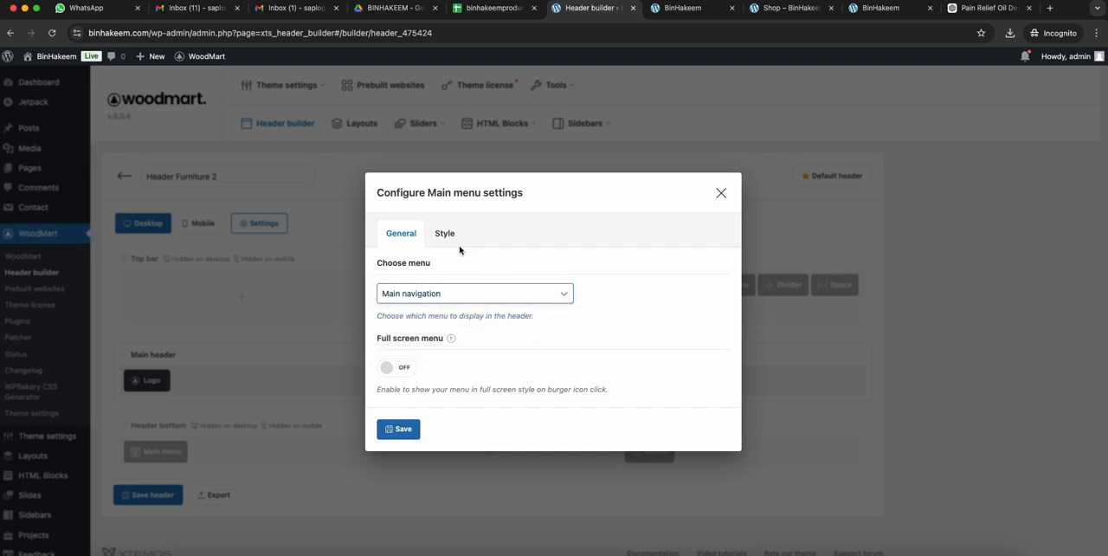
{"action": "left_click", "coordinate": [397, 430]}
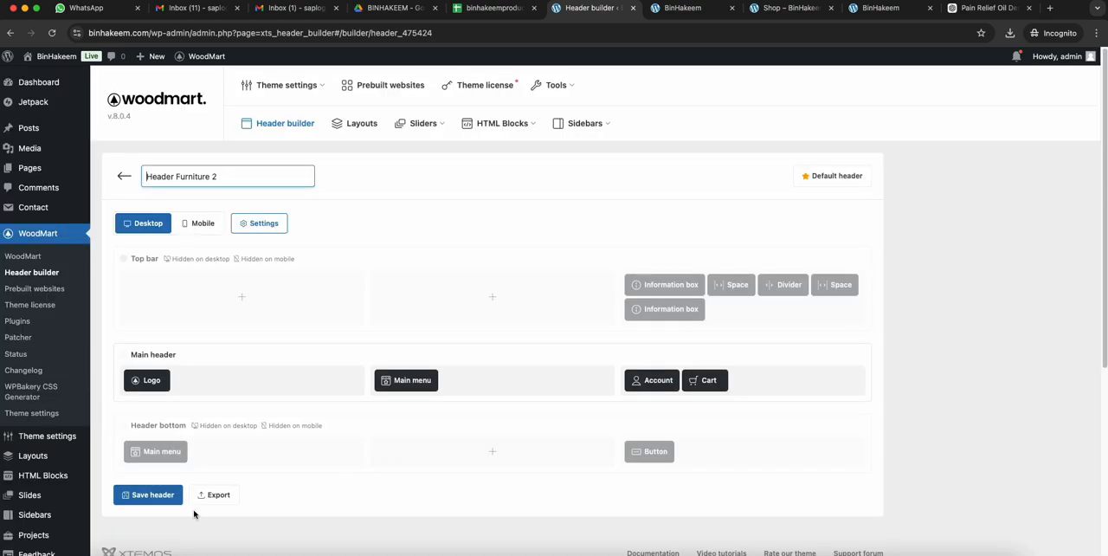
- Save the header and reload the live homepage to check its updated header
{"action": "left_click", "coordinate": [148, 498]}
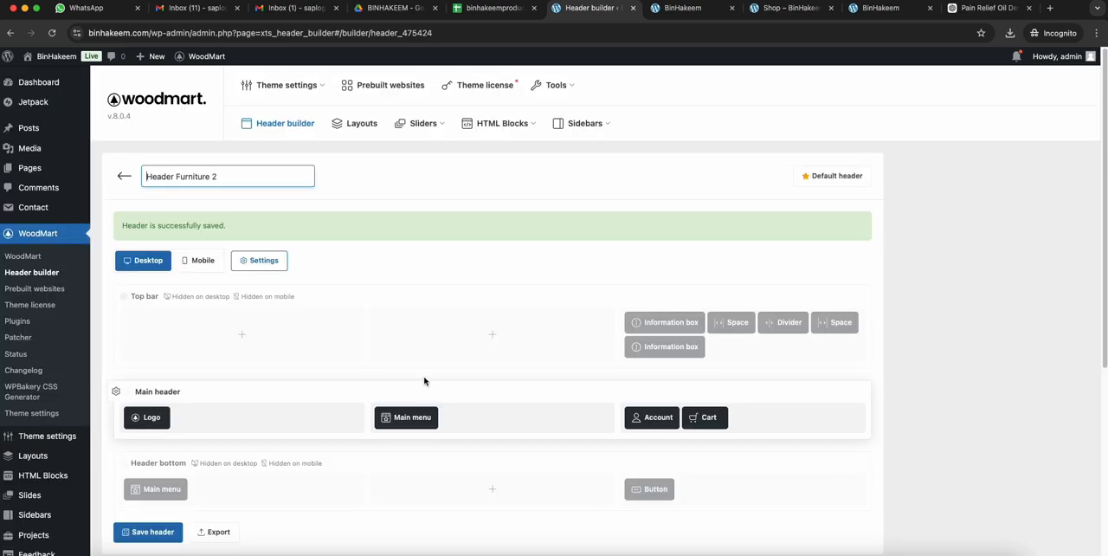
{"action": "left_click", "coordinate": [683, 8]}
{"action": "left_click", "coordinate": [626, 33]}
{"action": "key", "text": "Return"}
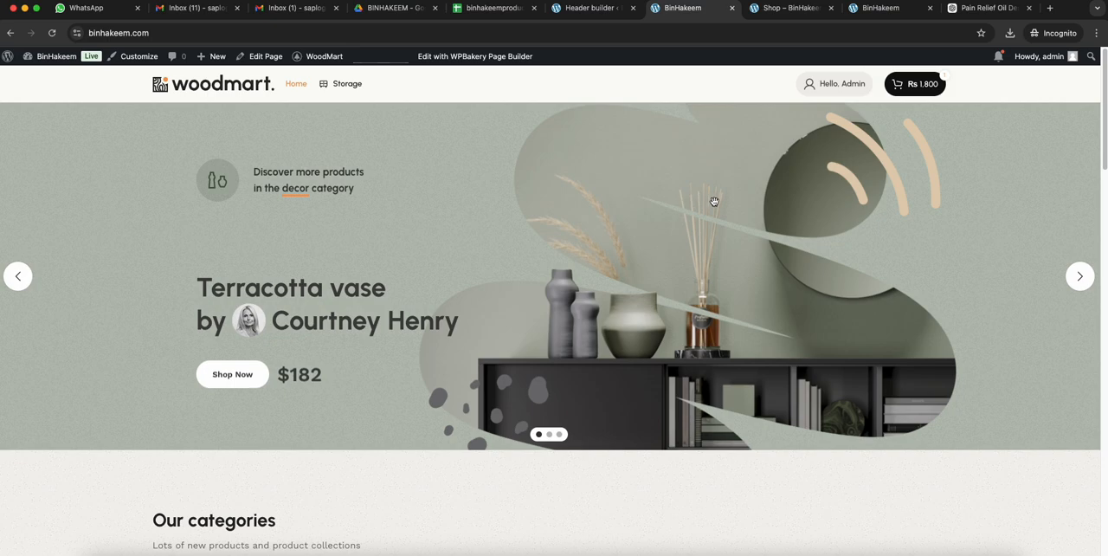
- Return to the WordPress admin and open the Menus page under Appearance
{"action": "left_click", "coordinate": [589, 8]}
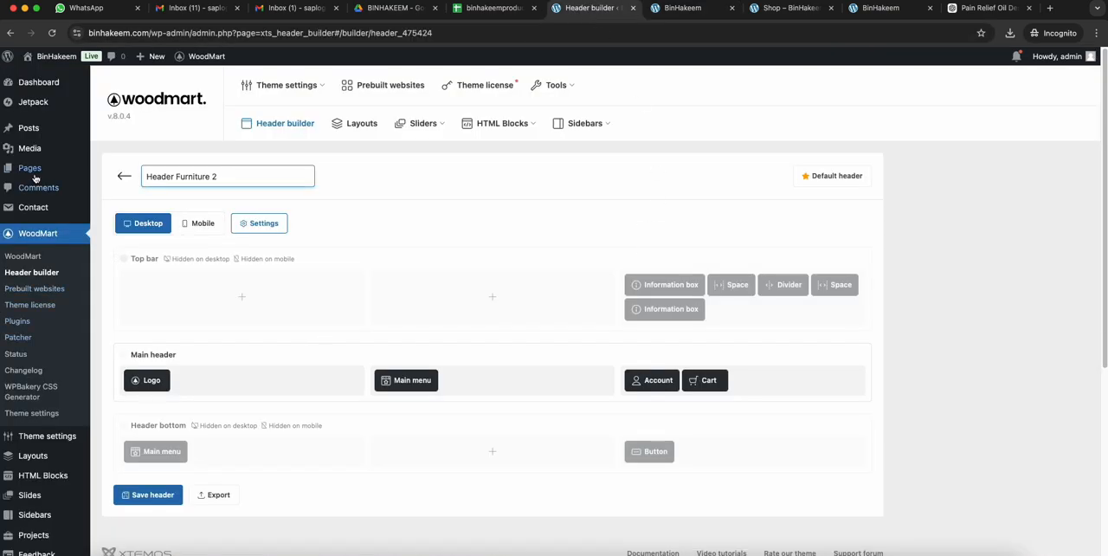
{"action": "mouse_move", "coordinate": [42, 433]}
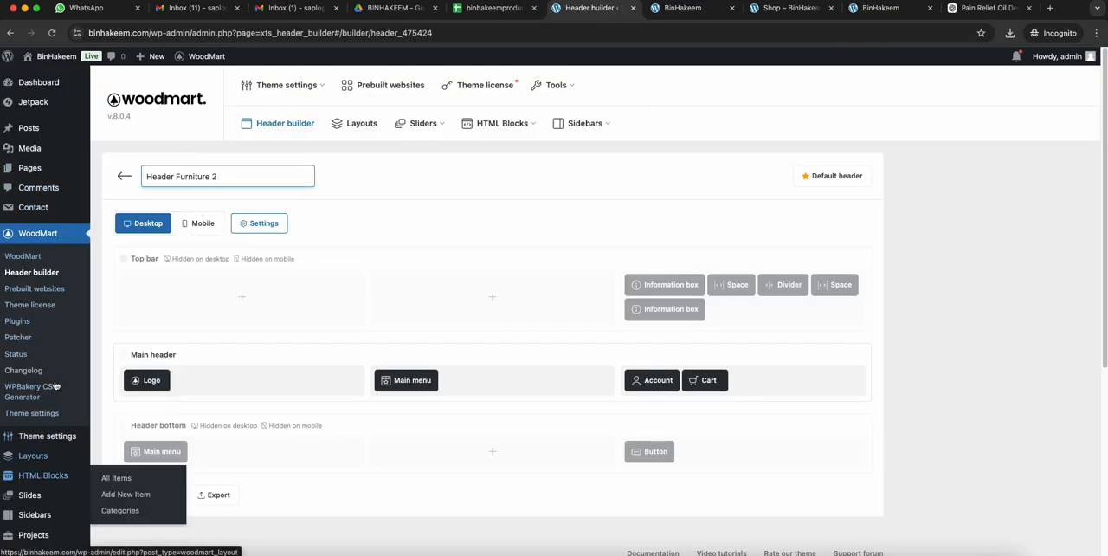
{"action": "scroll", "coordinate": [45, 446], "scroll_direction": "down", "scroll_amount": 5}
{"action": "mouse_move", "coordinate": [58, 479]}
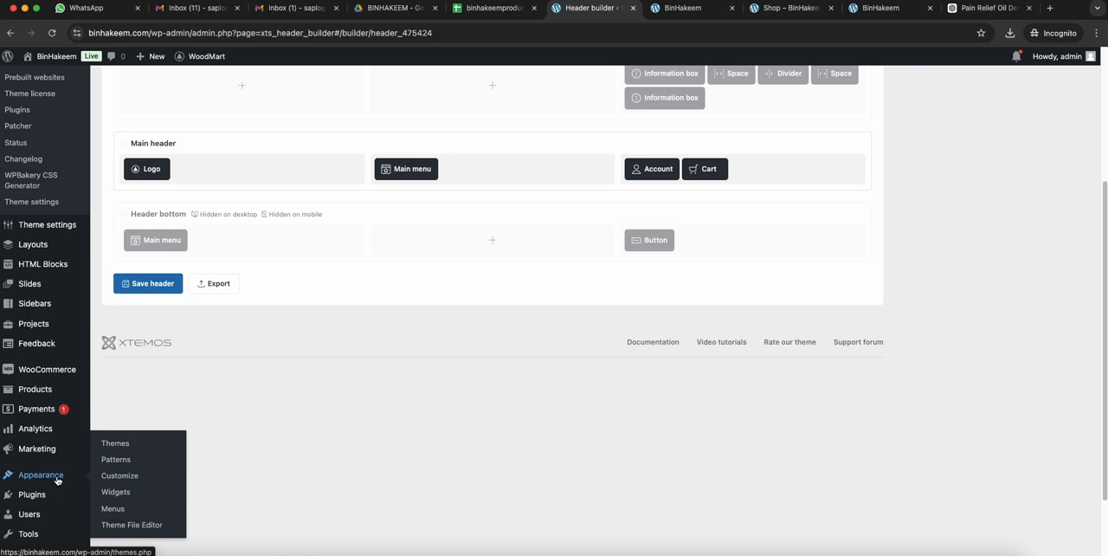
{"action": "left_click", "coordinate": [108, 508]}
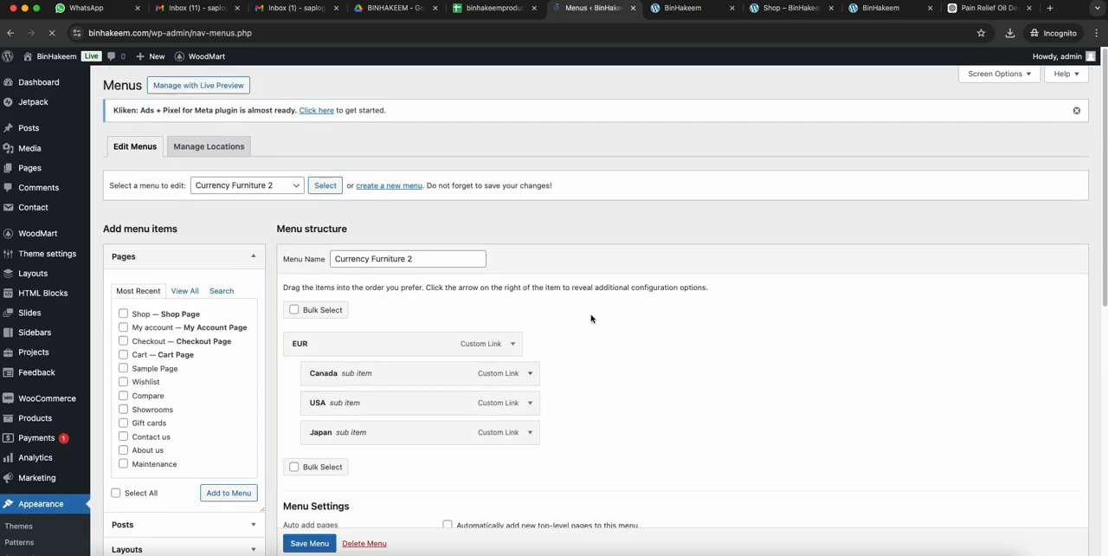
- Load the Main navigation menu for editing, leaving the Currency Furniture 2 menu without saving
{"action": "scroll", "coordinate": [431, 330], "scroll_direction": "down", "scroll_amount": 1}
{"action": "left_click", "coordinate": [246, 168]}
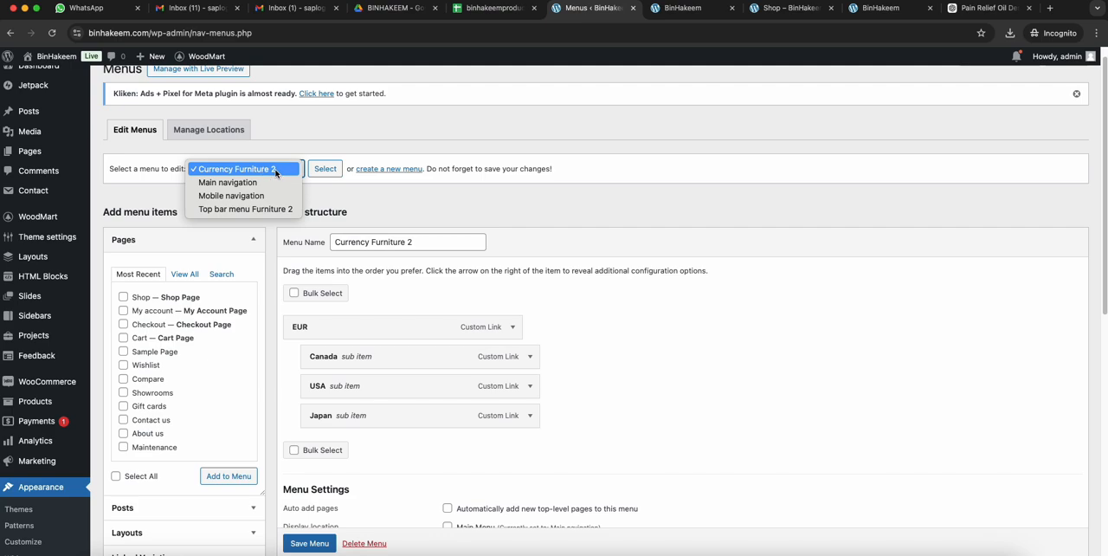
{"action": "left_click", "coordinate": [274, 195]}
{"action": "left_click", "coordinate": [264, 171]}
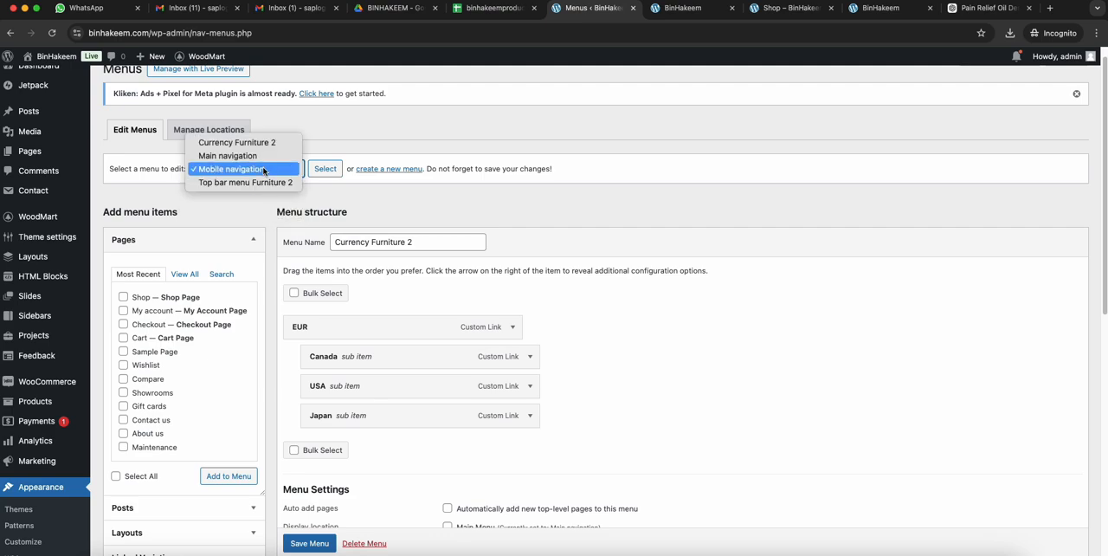
{"action": "key", "text": "Return"}
{"action": "left_click", "coordinate": [323, 170]}
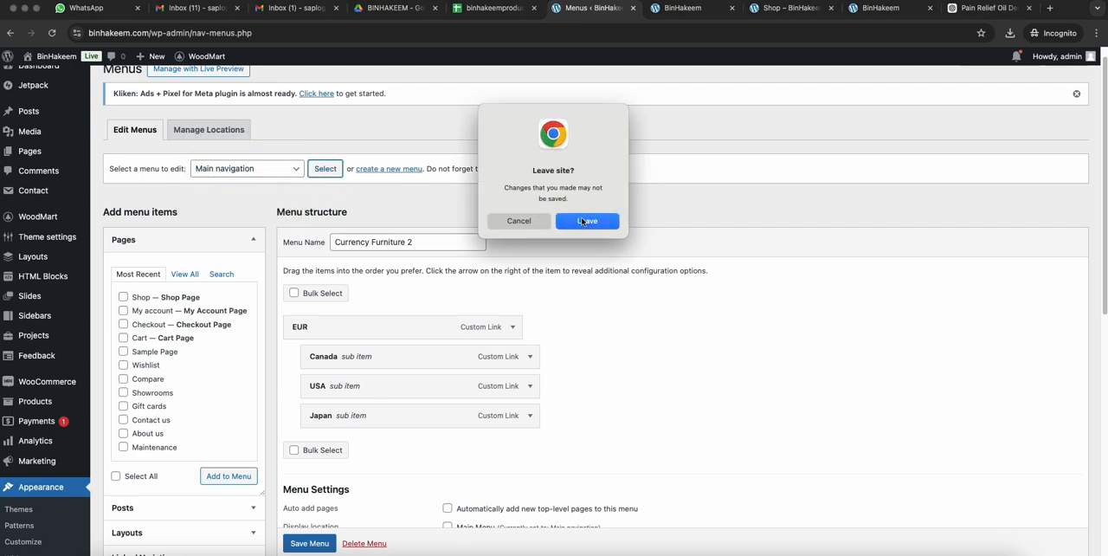
{"action": "left_click", "coordinate": [586, 221]}
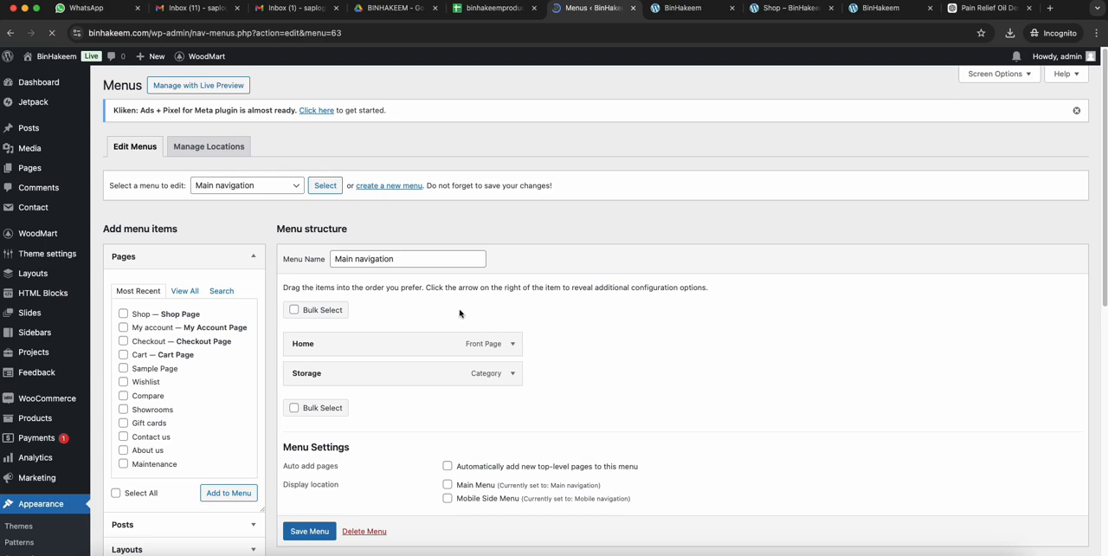
- Remove the existing Home and Storage items from the Main navigation menu
{"action": "scroll", "coordinate": [562, 321], "scroll_direction": "down", "scroll_amount": 2}
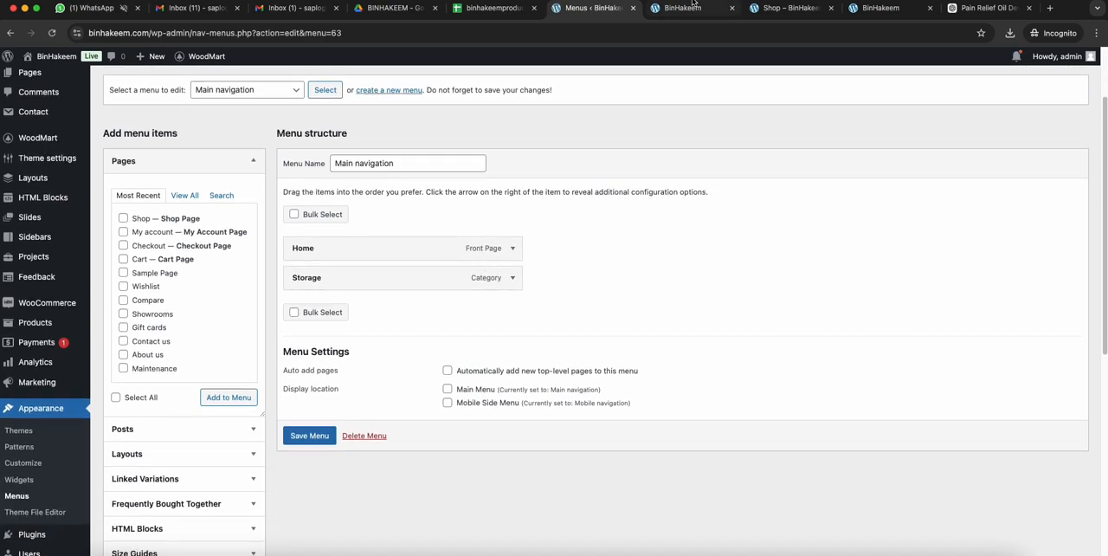
{"action": "left_click", "coordinate": [683, 8]}
{"action": "left_click", "coordinate": [593, 8]}
{"action": "left_click", "coordinate": [513, 249]}
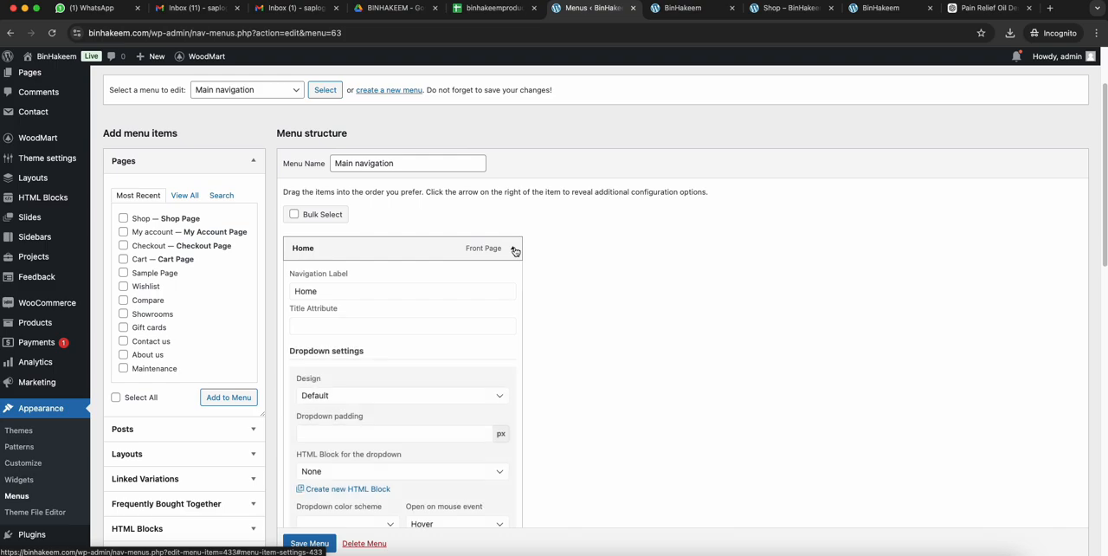
{"action": "scroll", "coordinate": [514, 250], "scroll_direction": "down", "scroll_amount": 10}
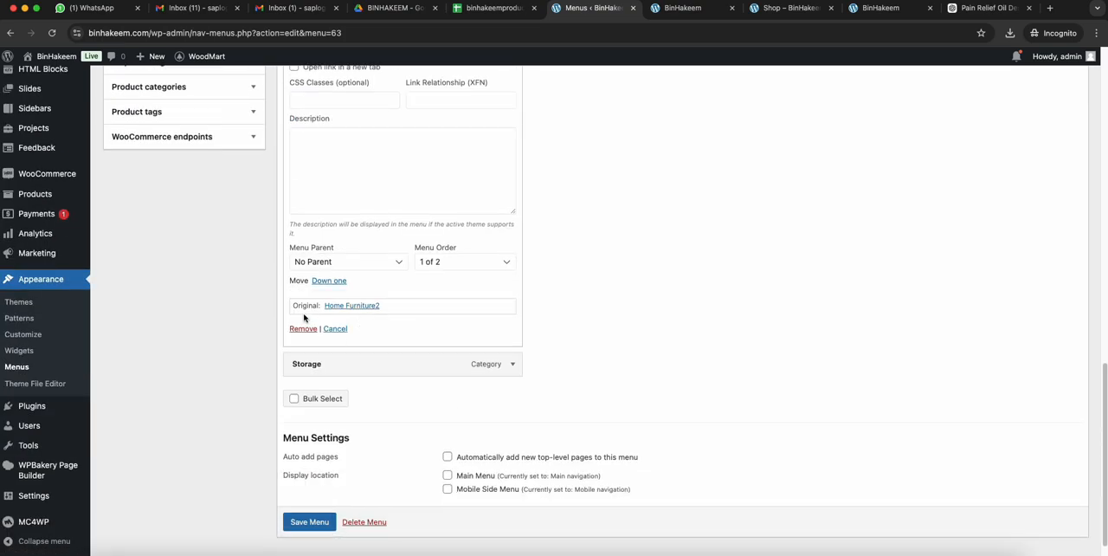
{"action": "left_click", "coordinate": [298, 328]}
{"action": "scroll", "coordinate": [524, 317], "scroll_direction": "up", "scroll_amount": 5}
{"action": "left_click", "coordinate": [512, 245]}
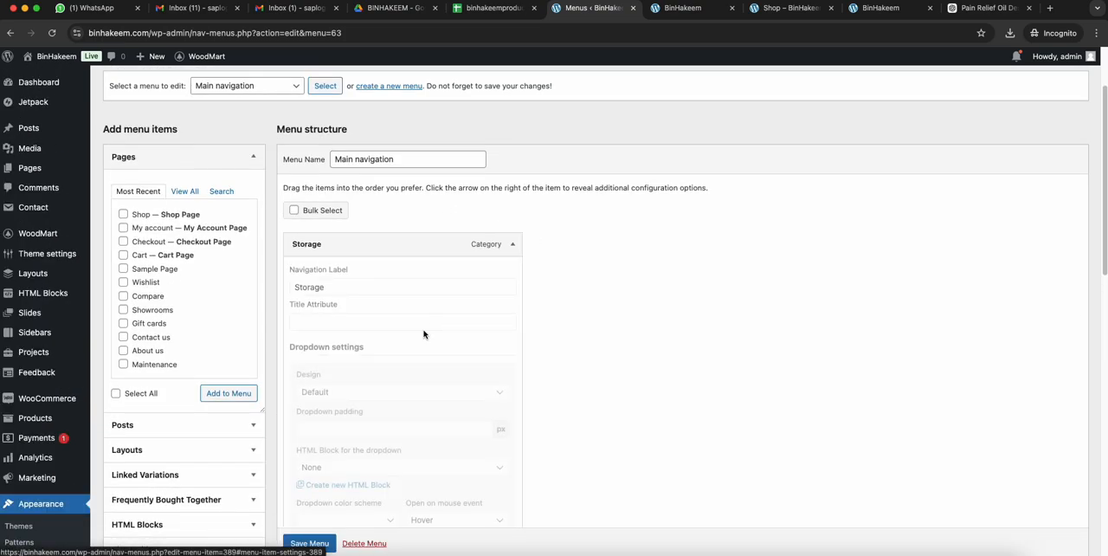
{"action": "scroll", "coordinate": [328, 384], "scroll_direction": "down", "scroll_amount": 5}
{"action": "scroll", "coordinate": [328, 385], "scroll_direction": "down", "scroll_amount": 3}
{"action": "left_click", "coordinate": [297, 328]}
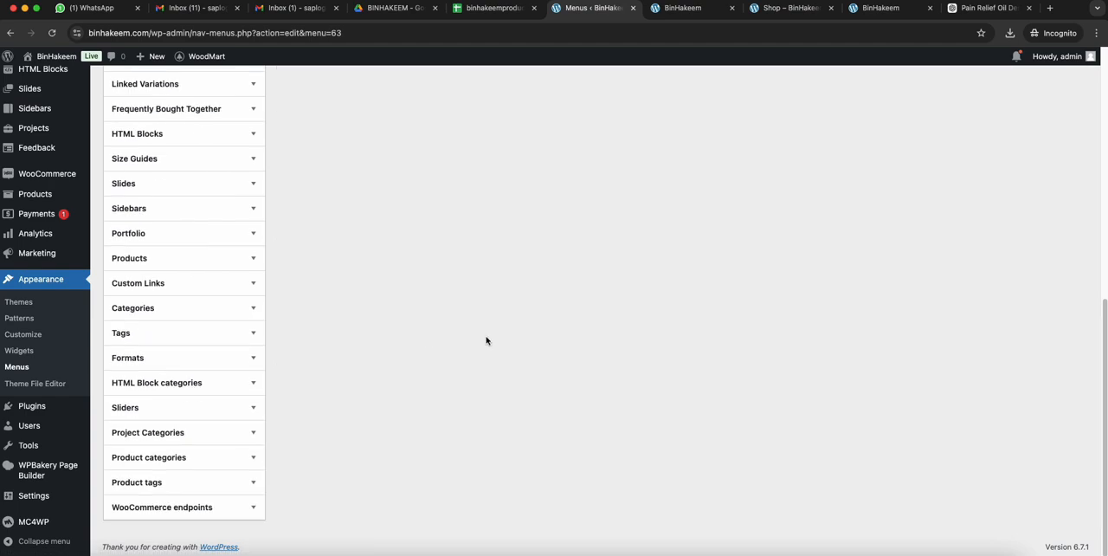
{"action": "scroll", "coordinate": [223, 222], "scroll_direction": "up", "scroll_amount": 5}
{"action": "left_click", "coordinate": [178, 193]}
{"action": "left_click", "coordinate": [123, 217]}
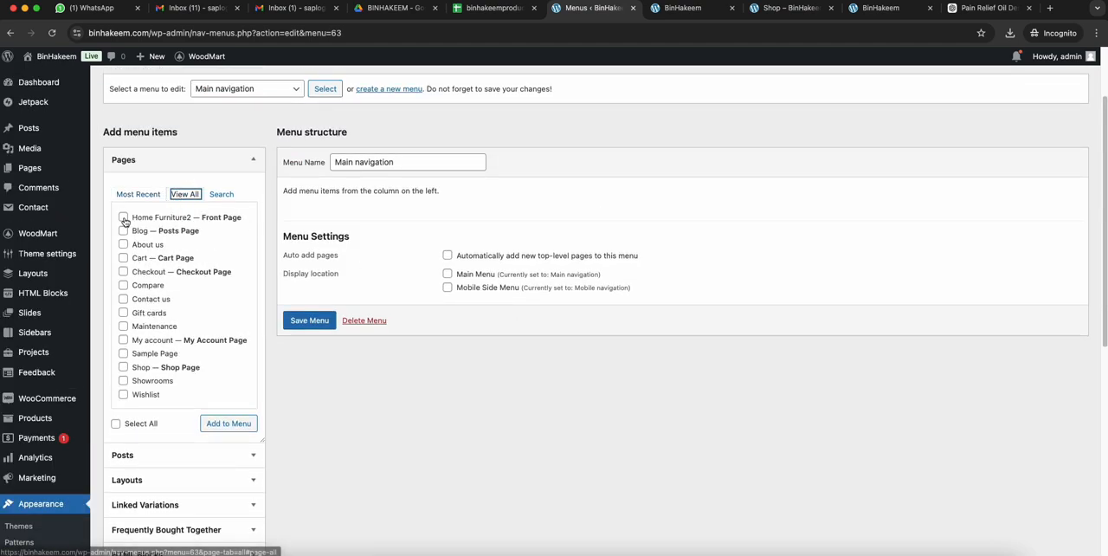
{"action": "left_click", "coordinate": [122, 245]}
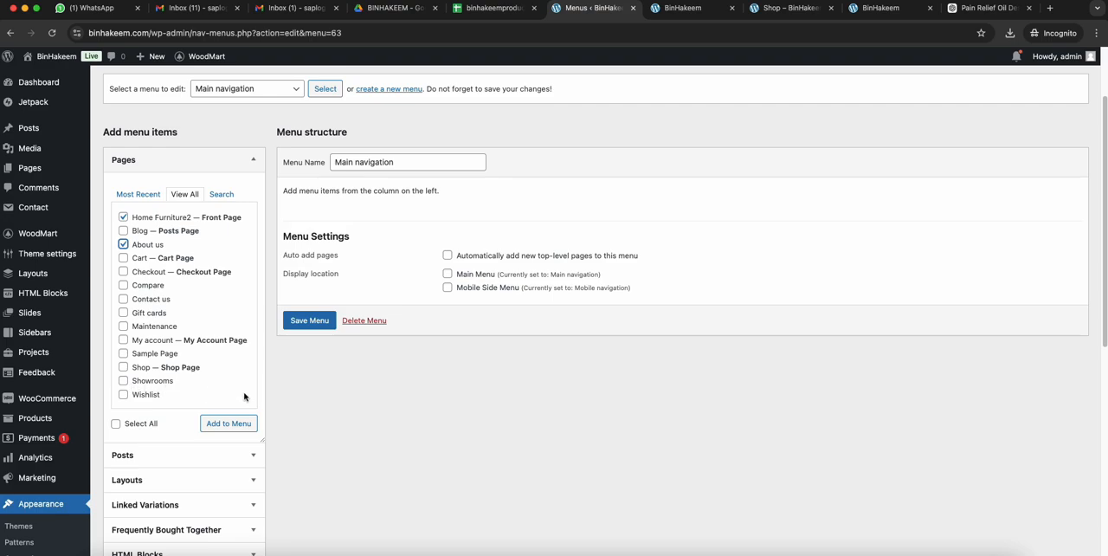
{"action": "scroll", "coordinate": [185, 308], "scroll_direction": "down", "scroll_amount": 2}
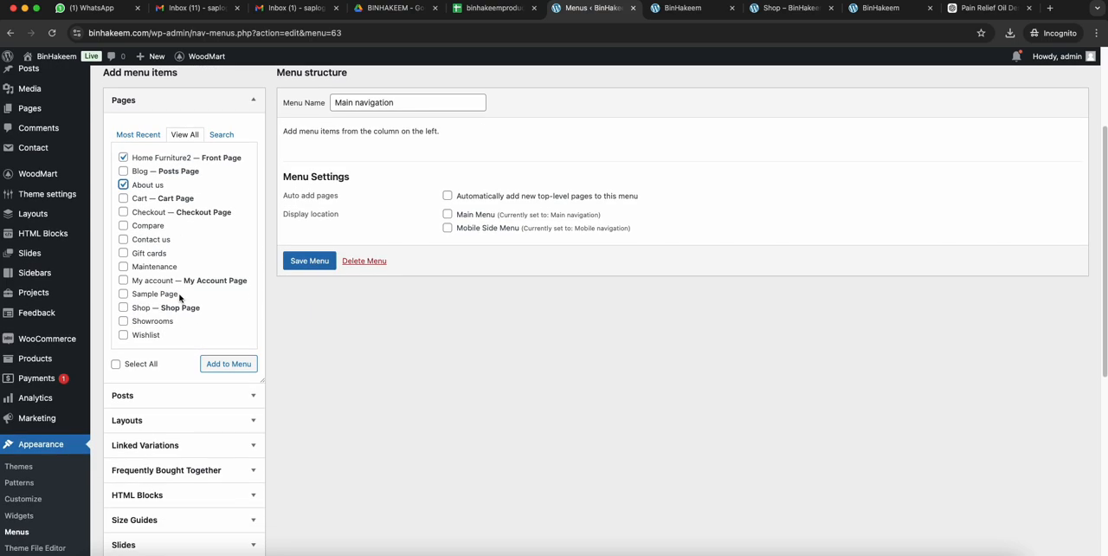
{"action": "scroll", "coordinate": [222, 240], "scroll_direction": "up", "scroll_amount": 1}
{"action": "left_click", "coordinate": [221, 156]}
- Add the Shop and Contact us pages to the Main navigation menu from the most recent pages
{"action": "left_click", "coordinate": [136, 156]}
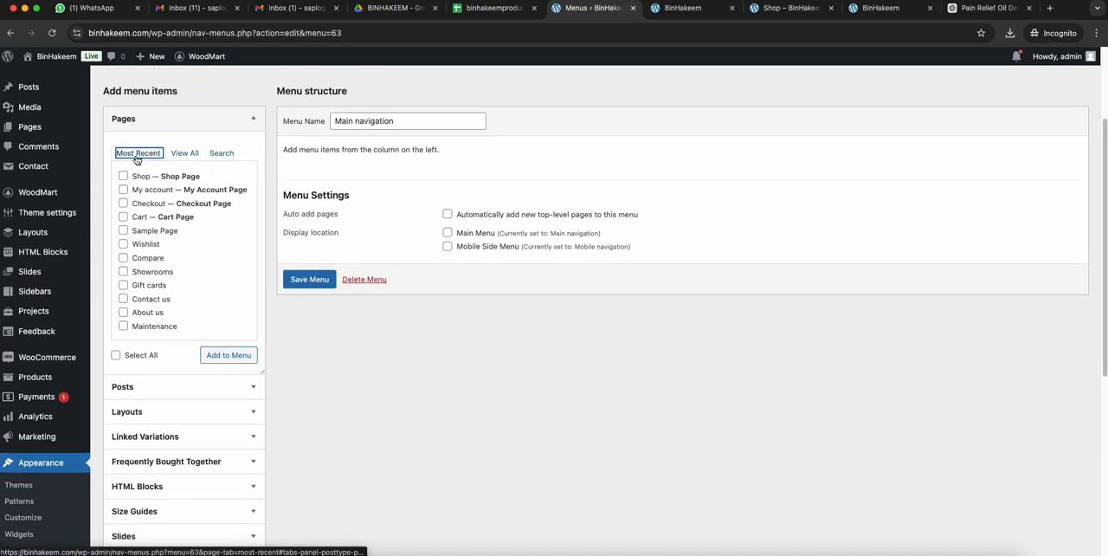
{"action": "left_click", "coordinate": [124, 177]}
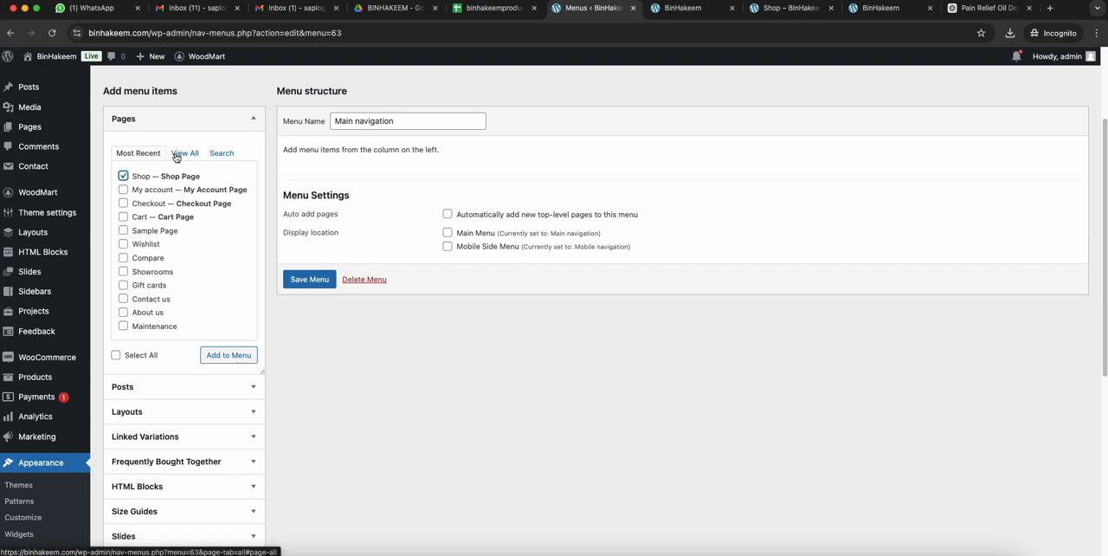
{"action": "left_click", "coordinate": [124, 298]}
{"action": "left_click", "coordinate": [229, 355]}
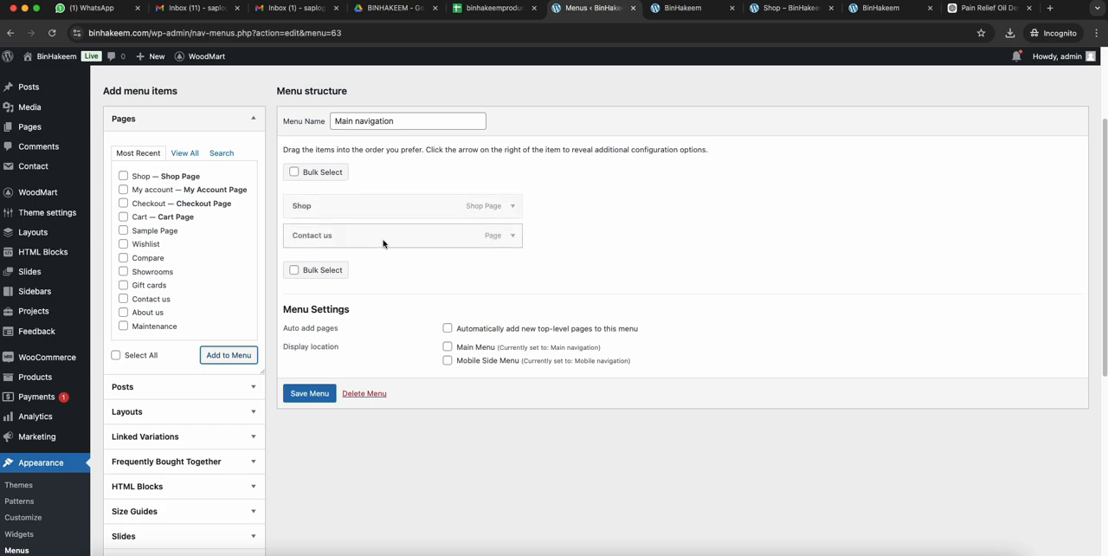
- Add the Home Furniture2 front page and the About us page to the Main navigation menu
{"action": "left_click", "coordinate": [184, 153]}
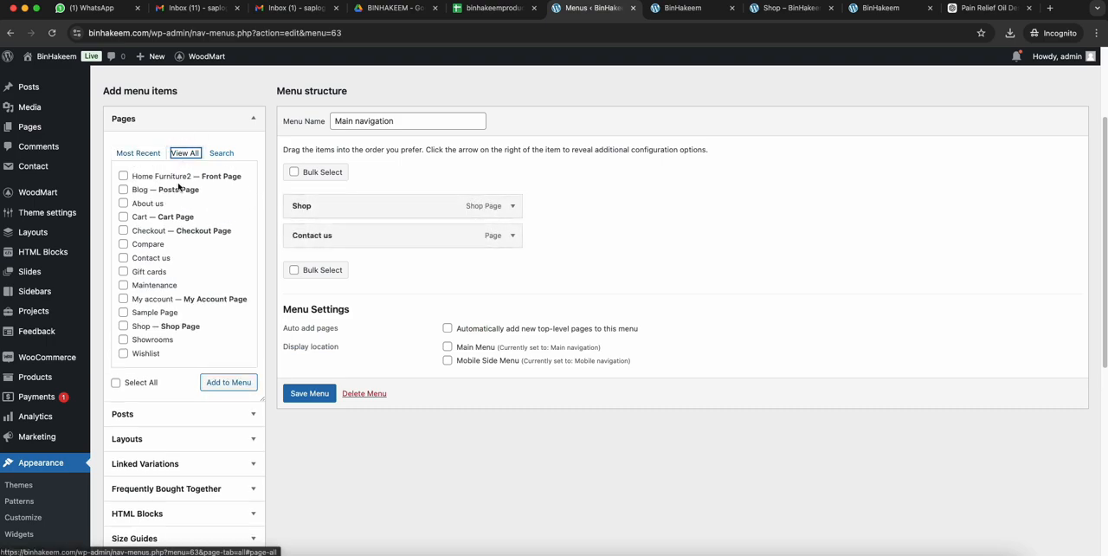
{"action": "left_click", "coordinate": [122, 176]}
{"action": "left_click", "coordinate": [123, 203]}
{"action": "left_click", "coordinate": [220, 383]}
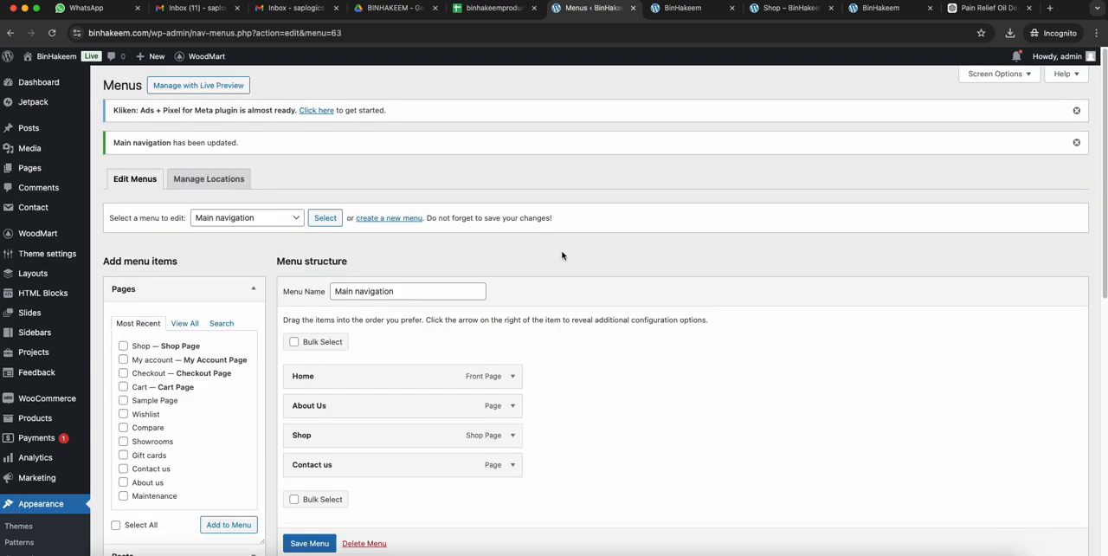
- Change the Shop item's navigation label to Shop All and save the menu
{"action": "scroll", "coordinate": [554, 285], "scroll_direction": "down", "scroll_amount": 3}
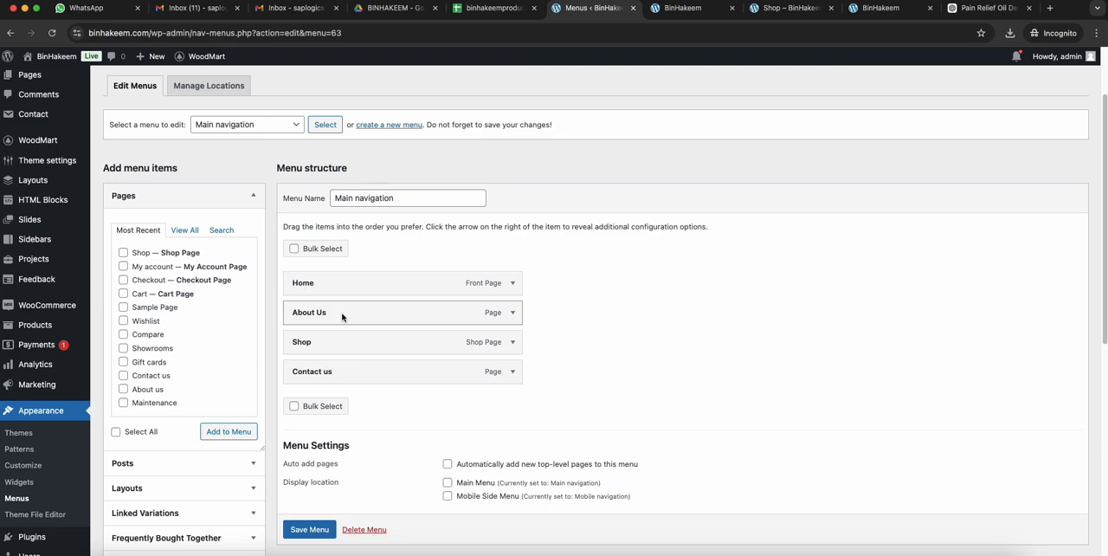
{"action": "left_click", "coordinate": [513, 342]}
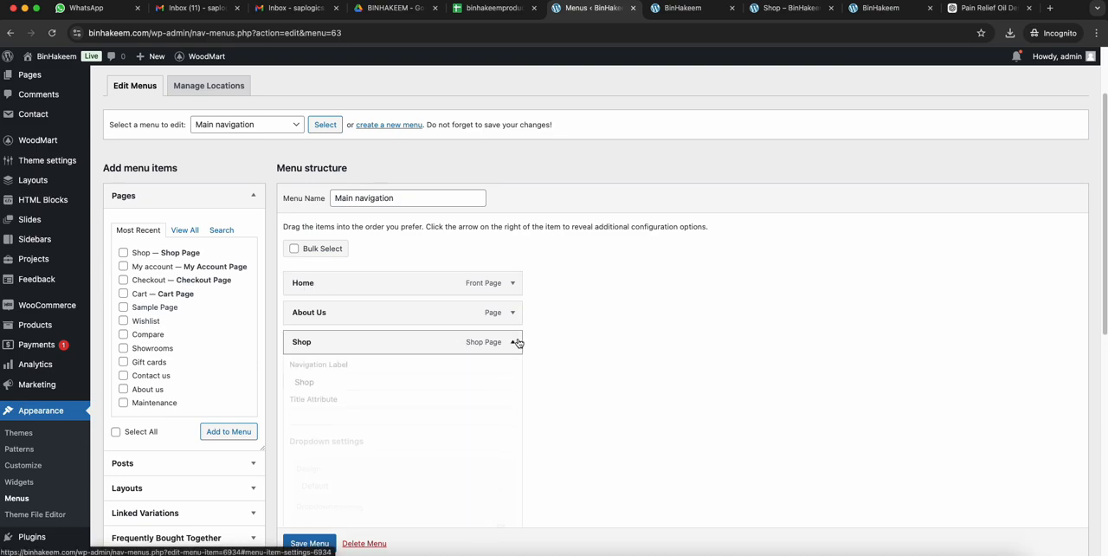
{"action": "left_click", "coordinate": [351, 382]}
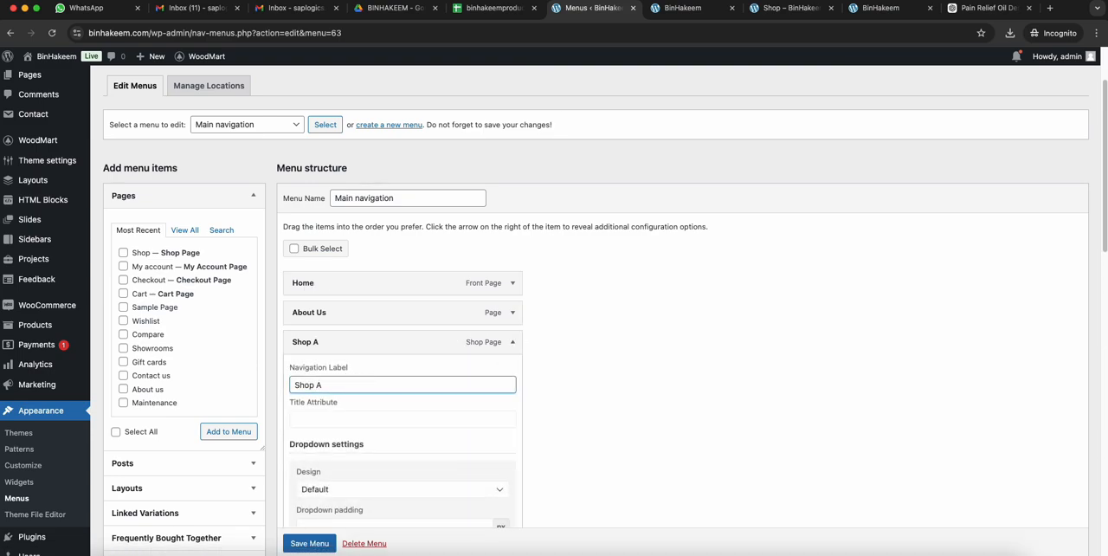
{"action": "left_click", "coordinate": [512, 342]}
{"action": "left_click", "coordinate": [316, 529]}
{"action": "scroll", "coordinate": [329, 523], "scroll_direction": "down", "scroll_amount": 1}
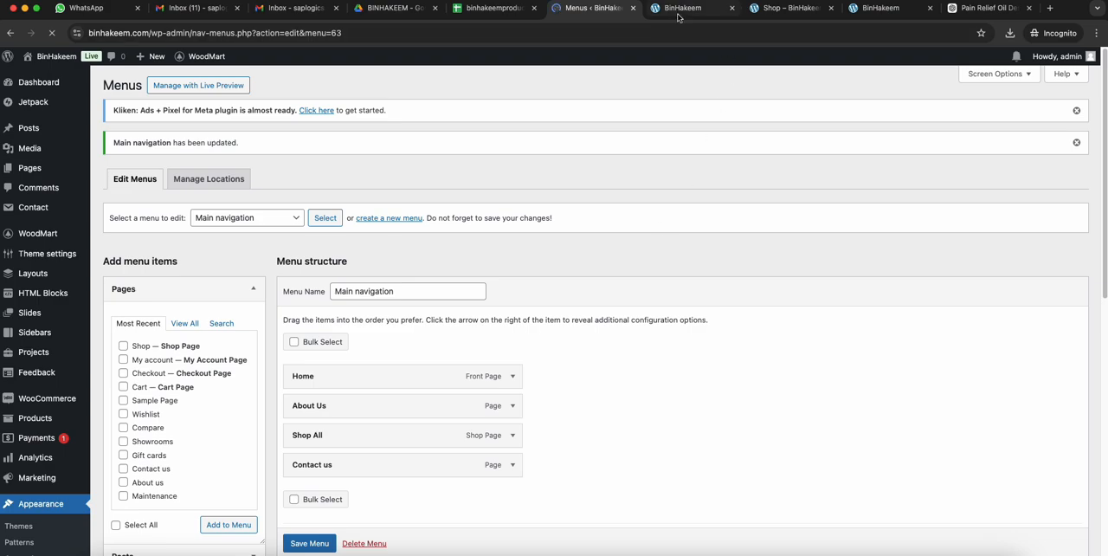
- Reload the live homepage to check the navigation items in its header
{"action": "left_click", "coordinate": [683, 9]}
{"action": "left_click", "coordinate": [677, 36]}
{"action": "key", "text": "Return"}
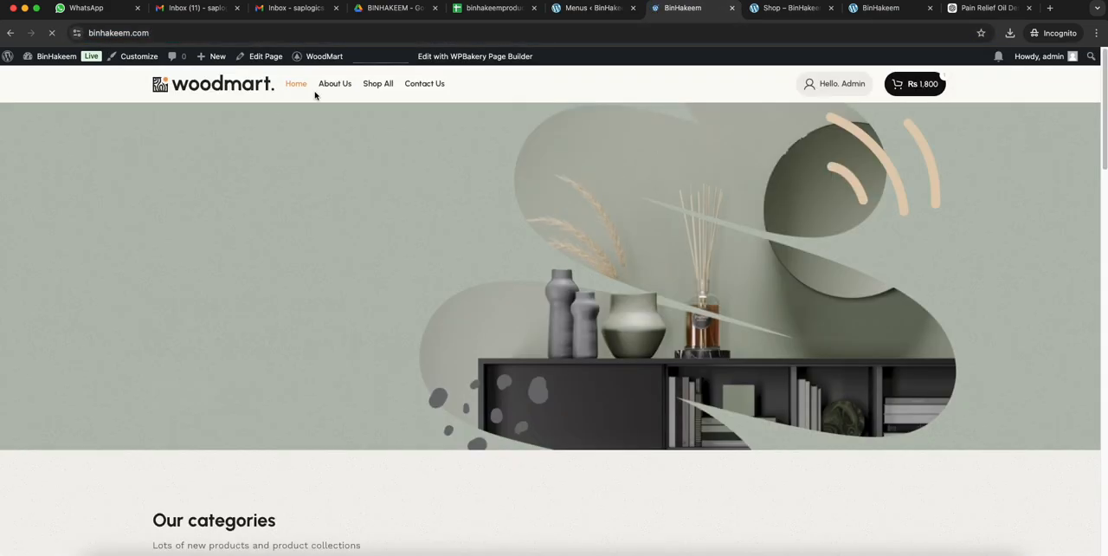
- Return to the WordPress admin and open Header Furniture 2 for editing in WoodMart's Header builder
{"action": "left_click", "coordinate": [597, 8]}
{"action": "scroll", "coordinate": [57, 381], "scroll_direction": "down", "scroll_amount": 10}
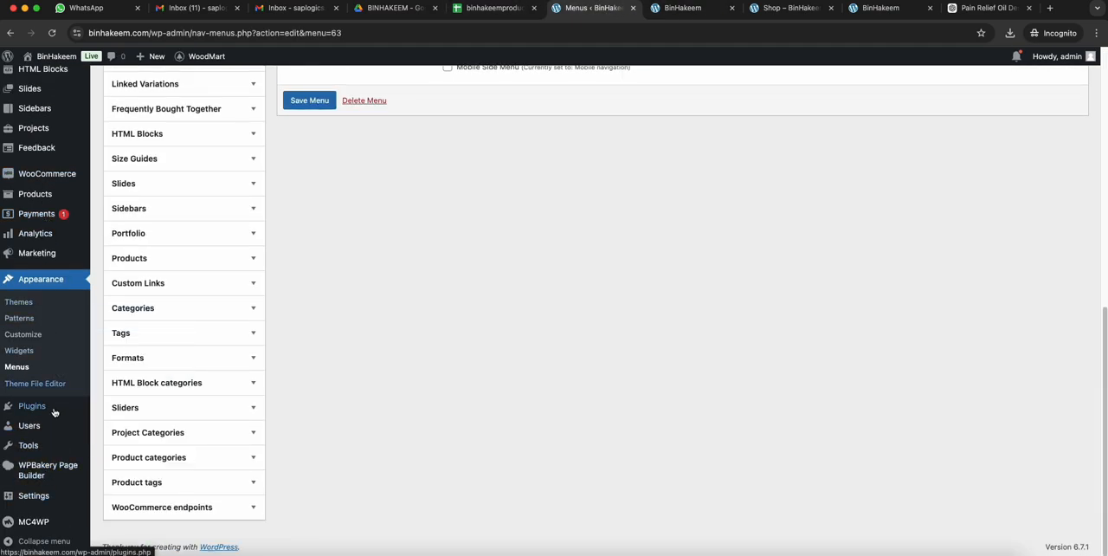
{"action": "scroll", "coordinate": [54, 411], "scroll_direction": "up", "scroll_amount": 2}
{"action": "left_click", "coordinate": [126, 112]}
{"action": "left_click", "coordinate": [587, 222]}
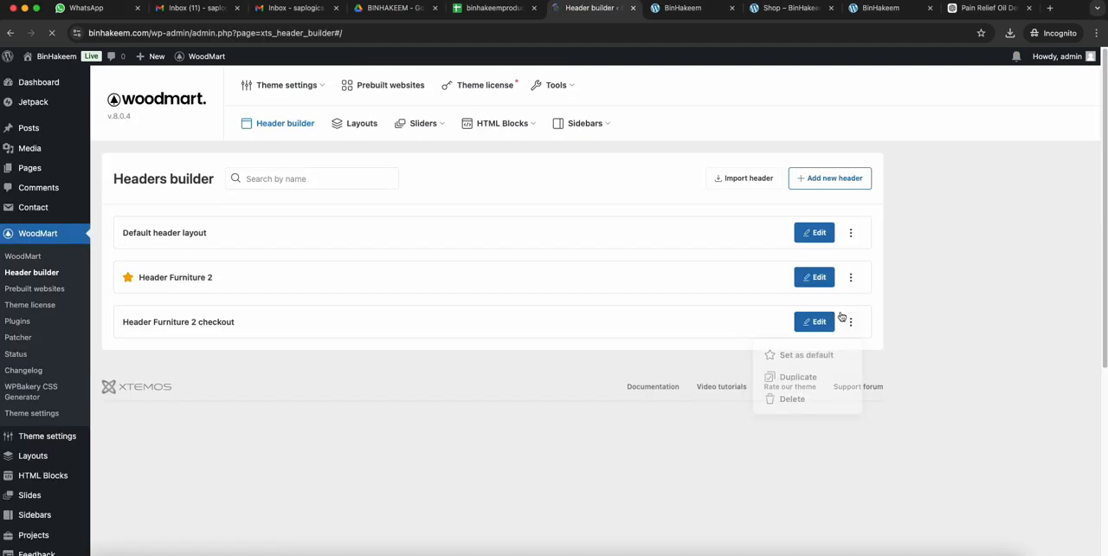
{"action": "left_click", "coordinate": [813, 277]}
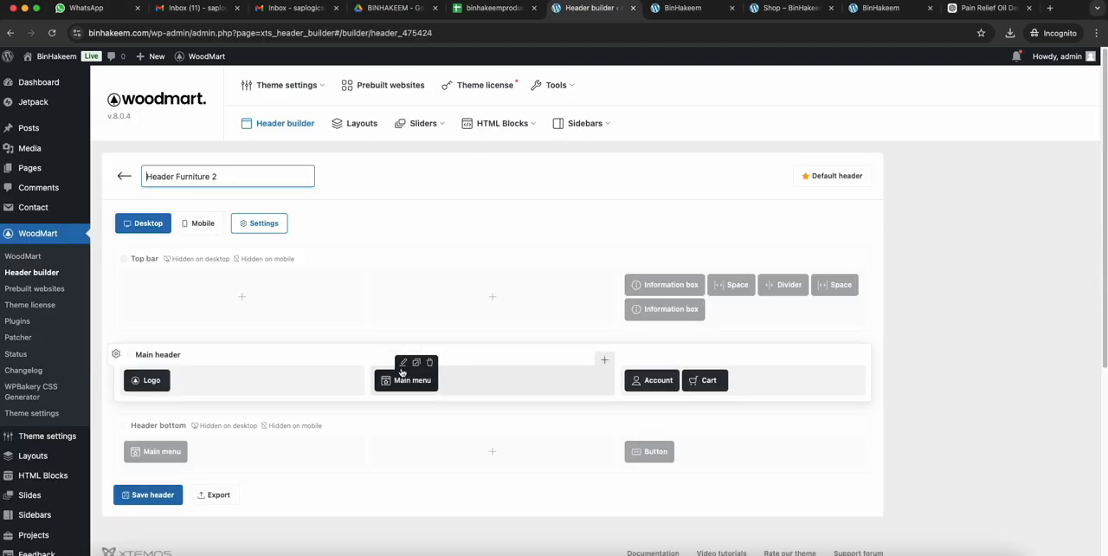
- Set the main header's Main menu element to Center alignment with a Medium items gap and save its settings
{"action": "left_click", "coordinate": [404, 369]}
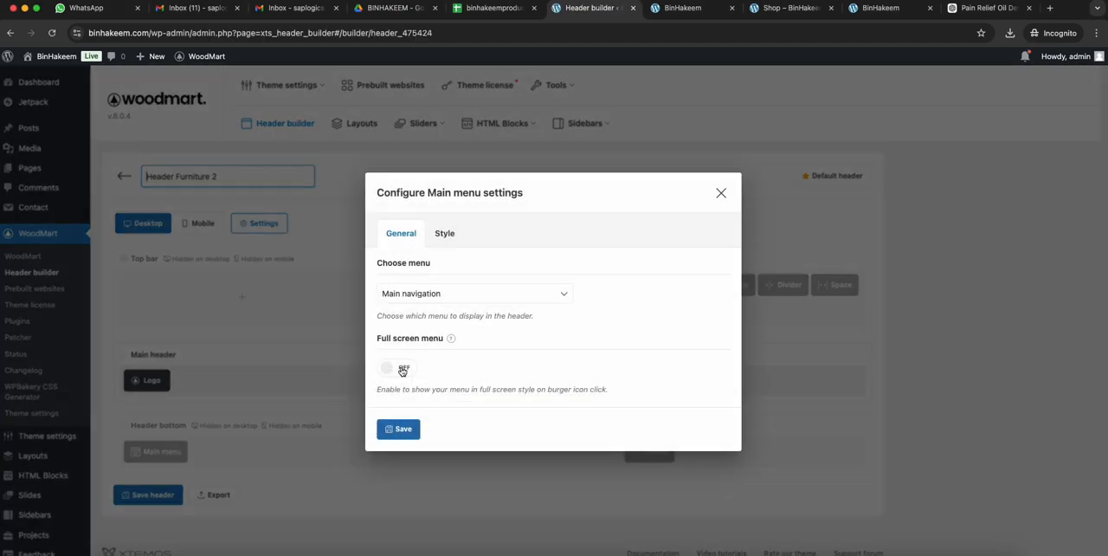
{"action": "left_click", "coordinate": [443, 231]}
{"action": "scroll", "coordinate": [519, 372], "scroll_direction": "down", "scroll_amount": 2}
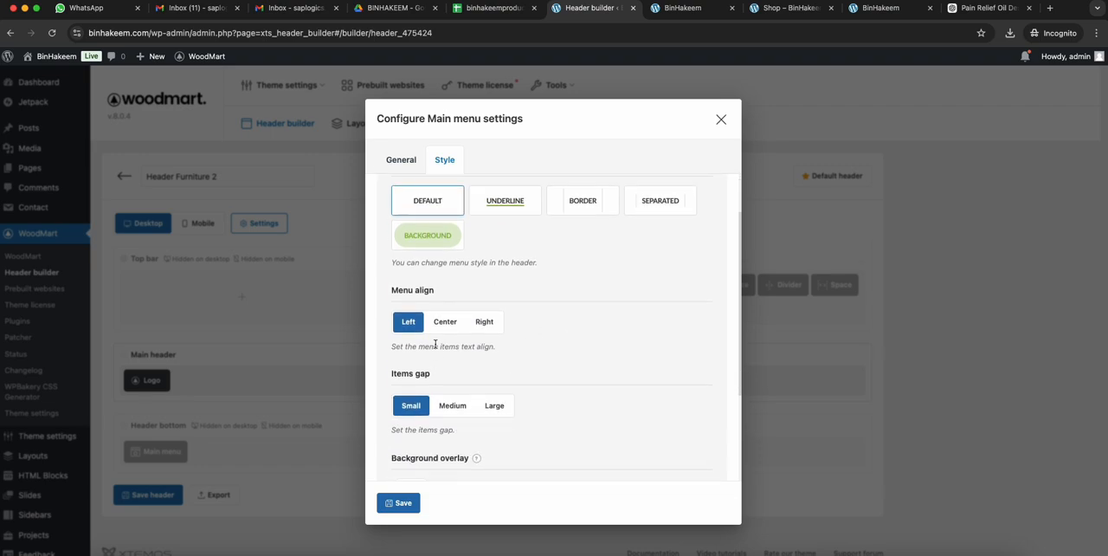
{"action": "left_click", "coordinate": [445, 322]}
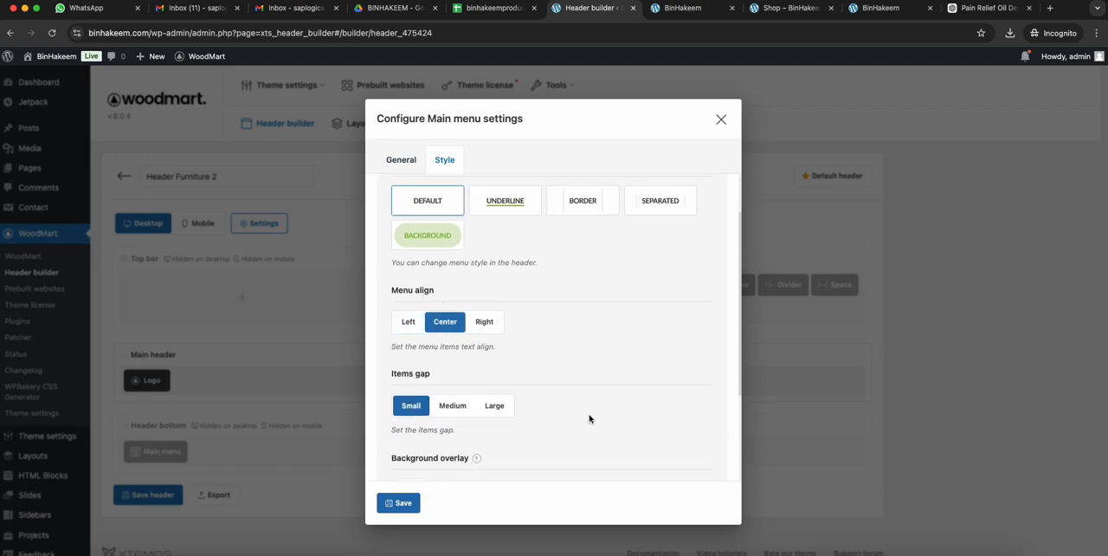
{"action": "scroll", "coordinate": [554, 422], "scroll_direction": "down", "scroll_amount": 1}
{"action": "left_click", "coordinate": [465, 360]}
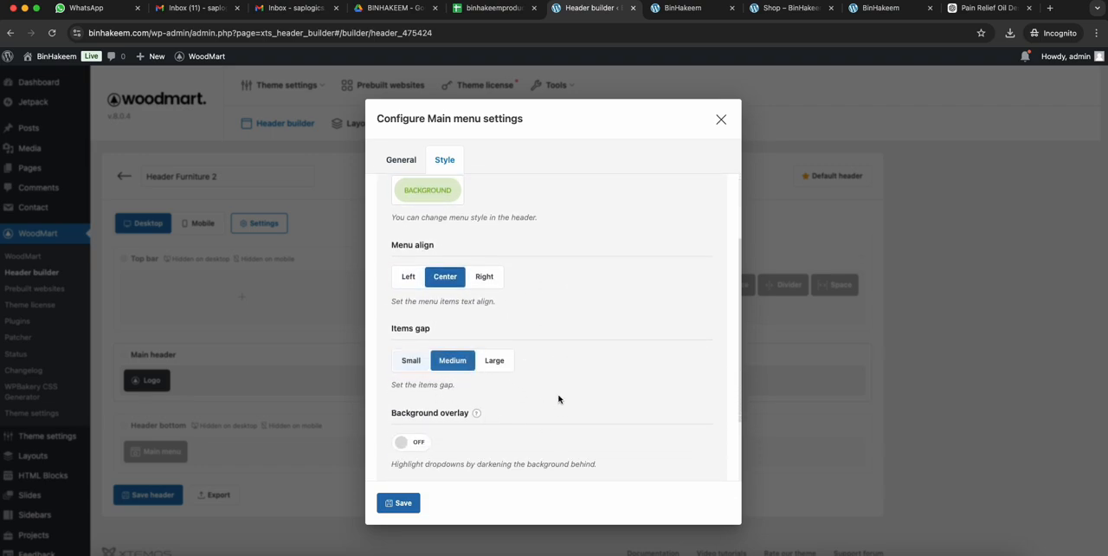
{"action": "scroll", "coordinate": [612, 399], "scroll_direction": "up", "scroll_amount": 3}
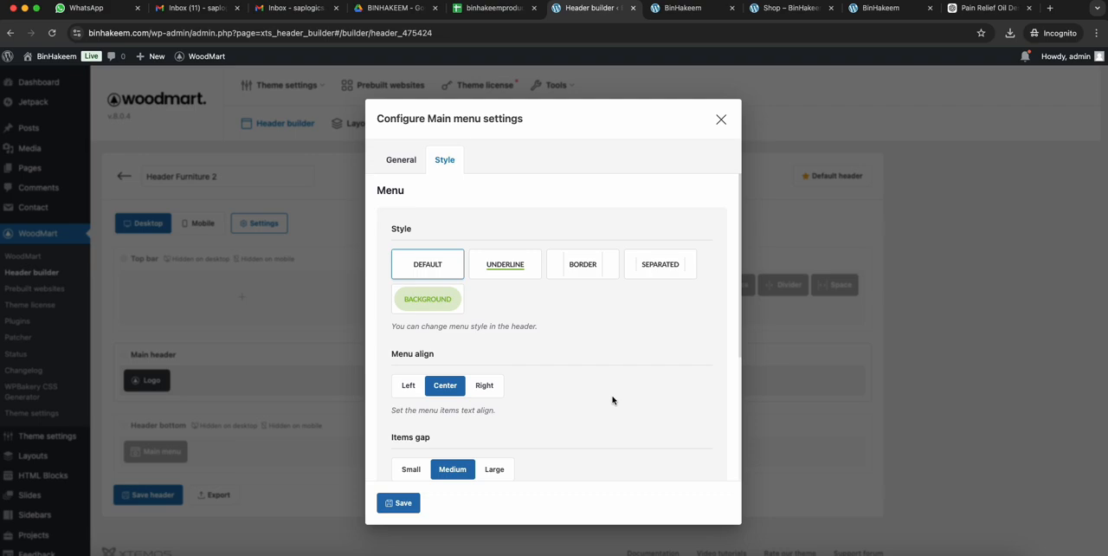
{"action": "scroll", "coordinate": [612, 399], "scroll_direction": "down", "scroll_amount": 5}
{"action": "left_click", "coordinate": [381, 502]}
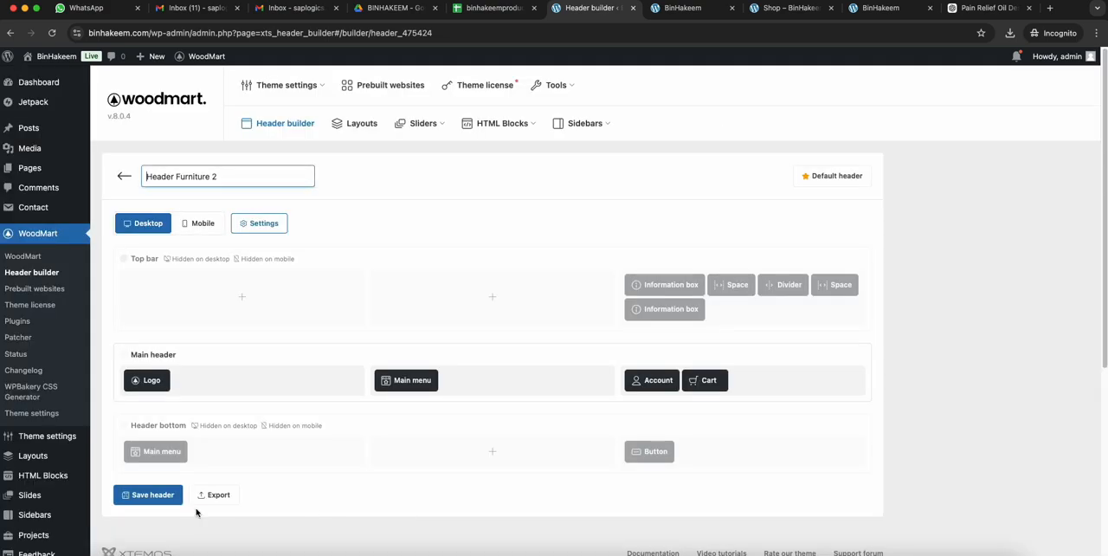
- Save the header and reload the live homepage to check the menu's alignment
{"action": "left_click", "coordinate": [132, 496]}
{"action": "left_click", "coordinate": [662, 11]}
{"action": "left_click", "coordinate": [659, 32]}
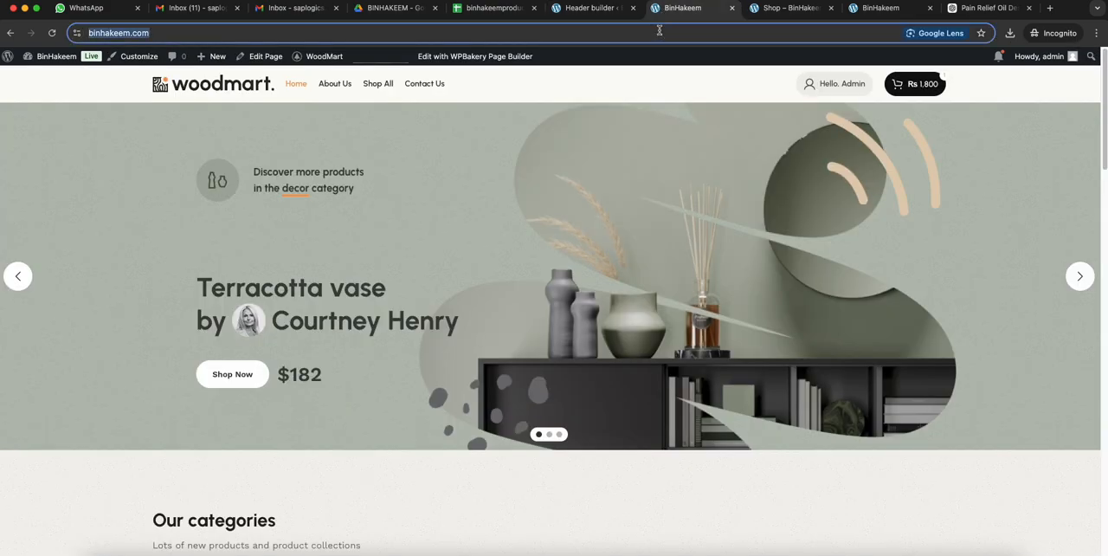
{"action": "key", "text": "Return"}
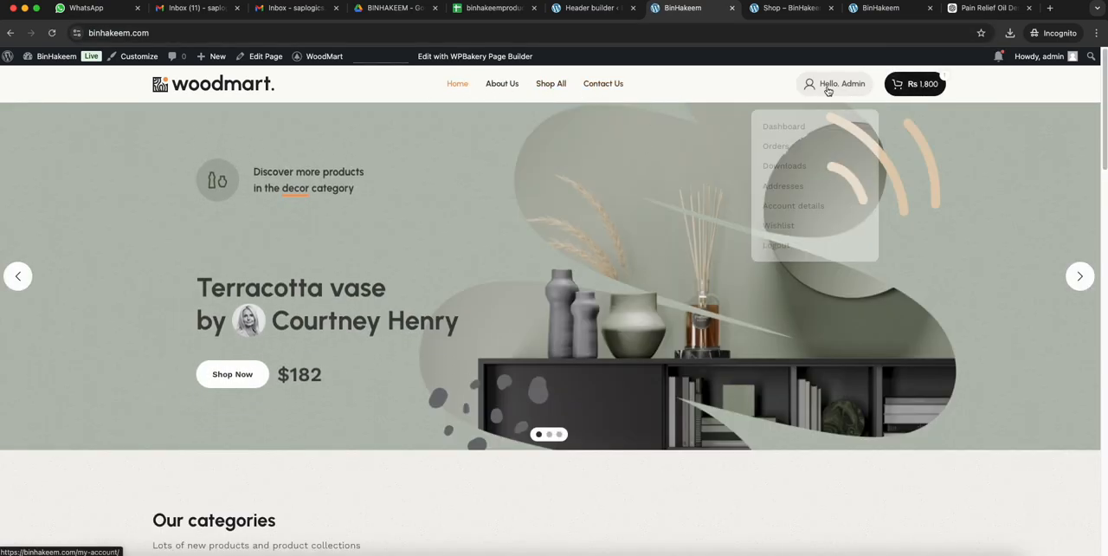
- Open the cart from the homepage header, close it and look over the homepage
{"action": "left_click", "coordinate": [937, 88]}
{"action": "left_click", "coordinate": [625, 188]}
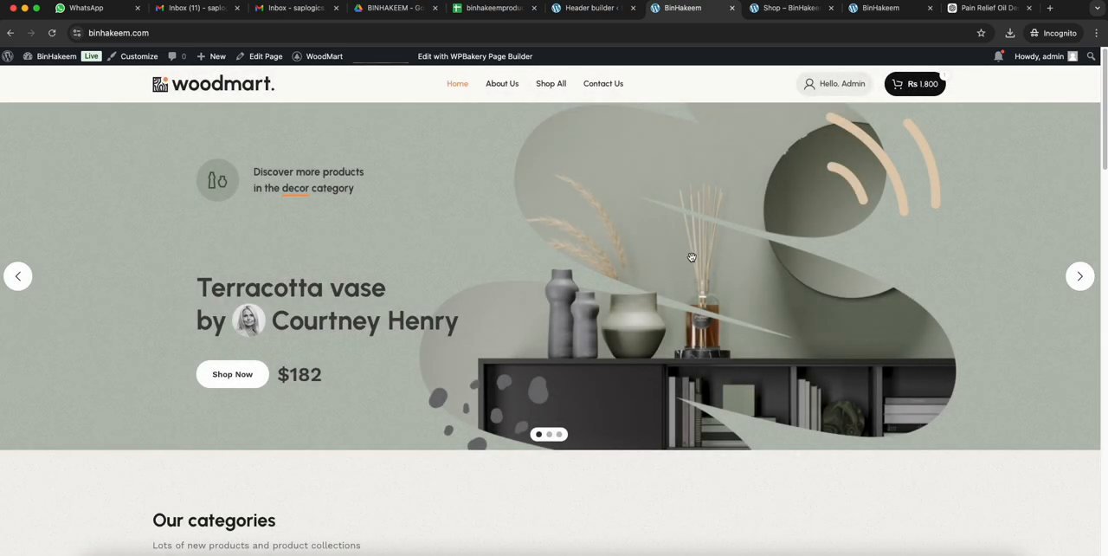
{"action": "scroll", "coordinate": [735, 205], "scroll_direction": "down", "scroll_amount": 5}
{"action": "scroll", "coordinate": [803, 300], "scroll_direction": "up", "scroll_amount": 5}
- Browse the About Us, Shop All, Beard Oil product and Contact Us pages to check the navigation links
{"action": "left_click", "coordinate": [503, 86]}
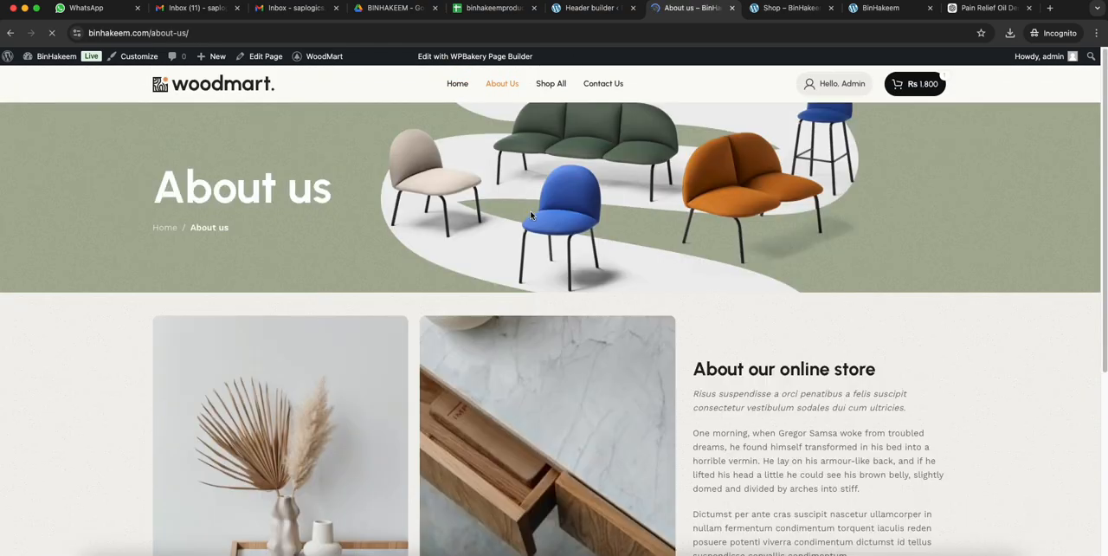
{"action": "scroll", "coordinate": [530, 209], "scroll_direction": "down", "scroll_amount": 15}
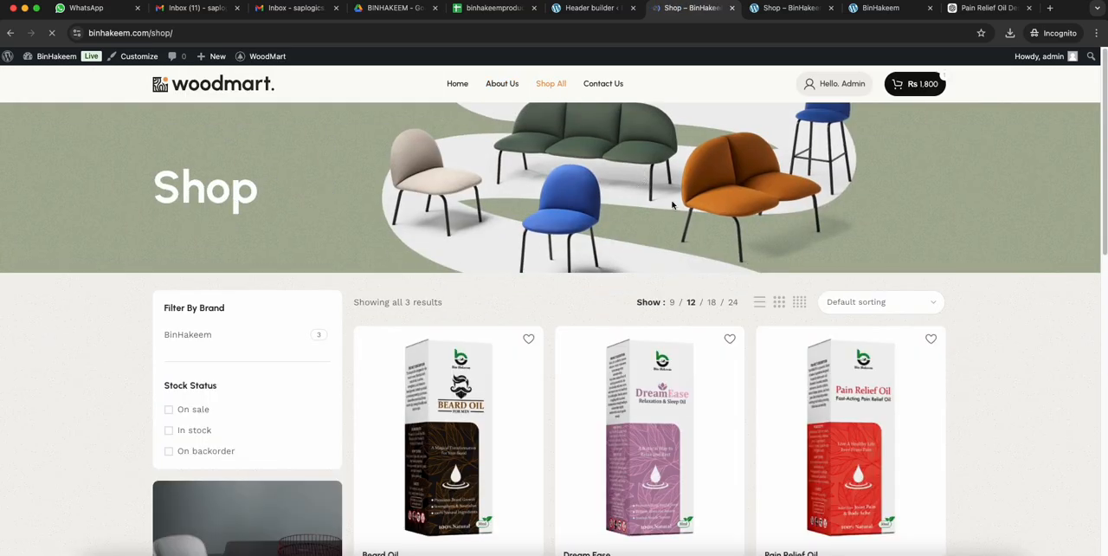
{"action": "scroll", "coordinate": [744, 242], "scroll_direction": "down", "scroll_amount": 10}
{"action": "scroll", "coordinate": [745, 241], "scroll_direction": "up", "scroll_amount": 10}
{"action": "left_click", "coordinate": [461, 413]}
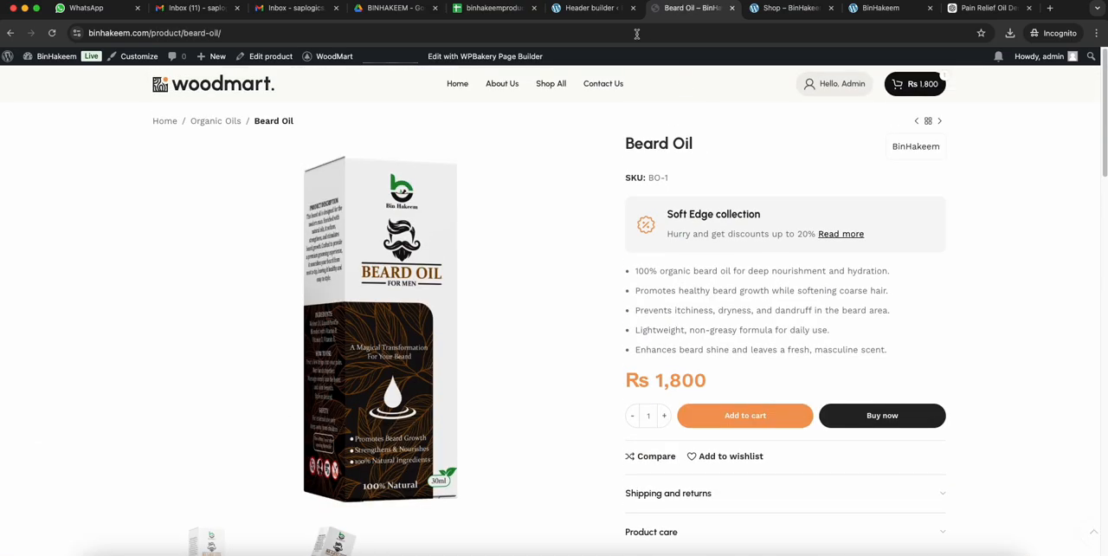
{"action": "left_click", "coordinate": [616, 86]}
{"action": "scroll", "coordinate": [751, 258], "scroll_direction": "down", "scroll_amount": 10}
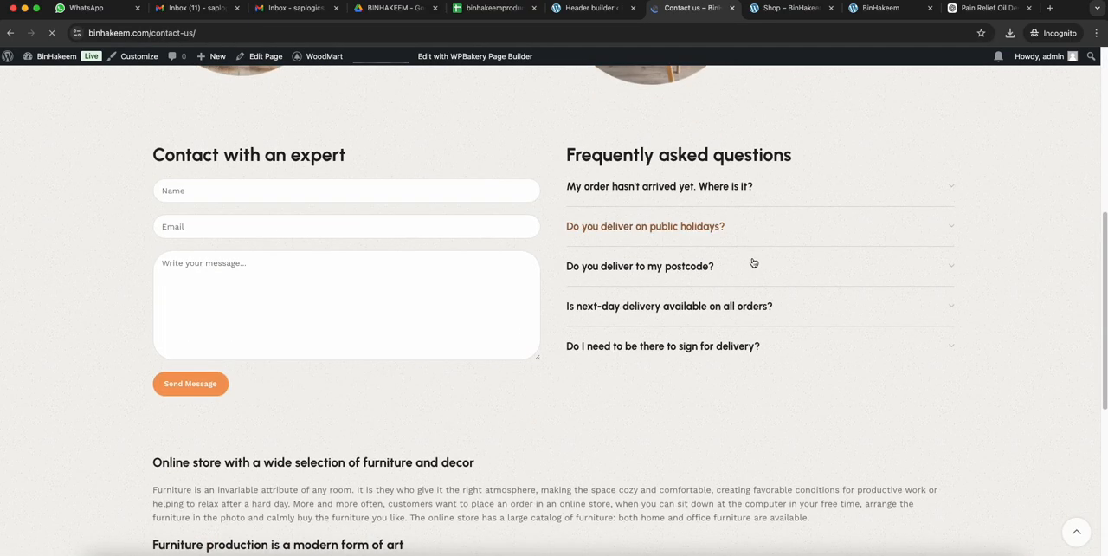
{"action": "scroll", "coordinate": [828, 284], "scroll_direction": "up", "scroll_amount": 10}
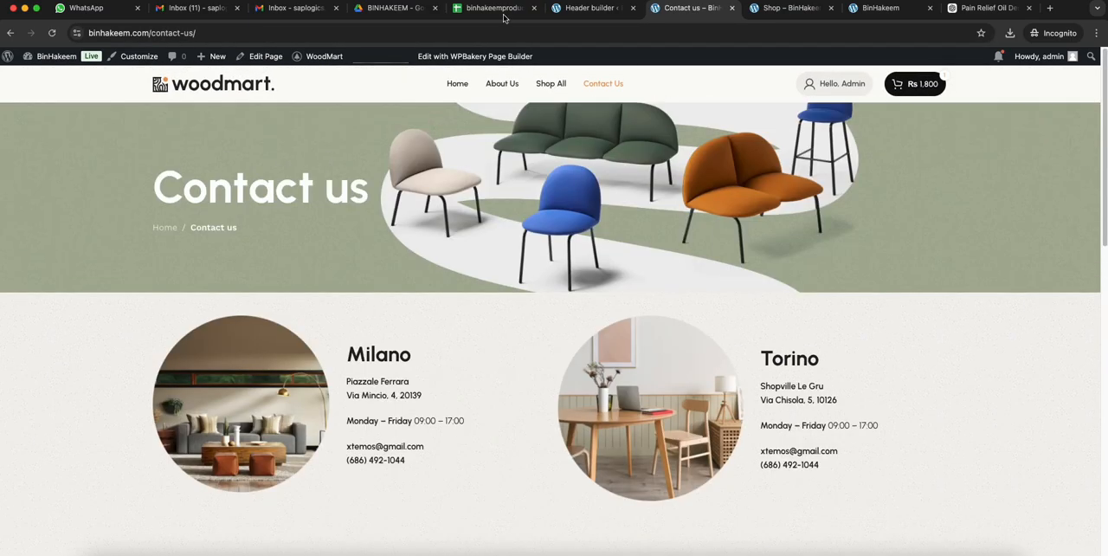
- Open the live homepage in the browser's responsive mobile view, reload it and check the Categories and Menu tabs of the mobile menu
{"action": "left_click", "coordinate": [456, 81]}
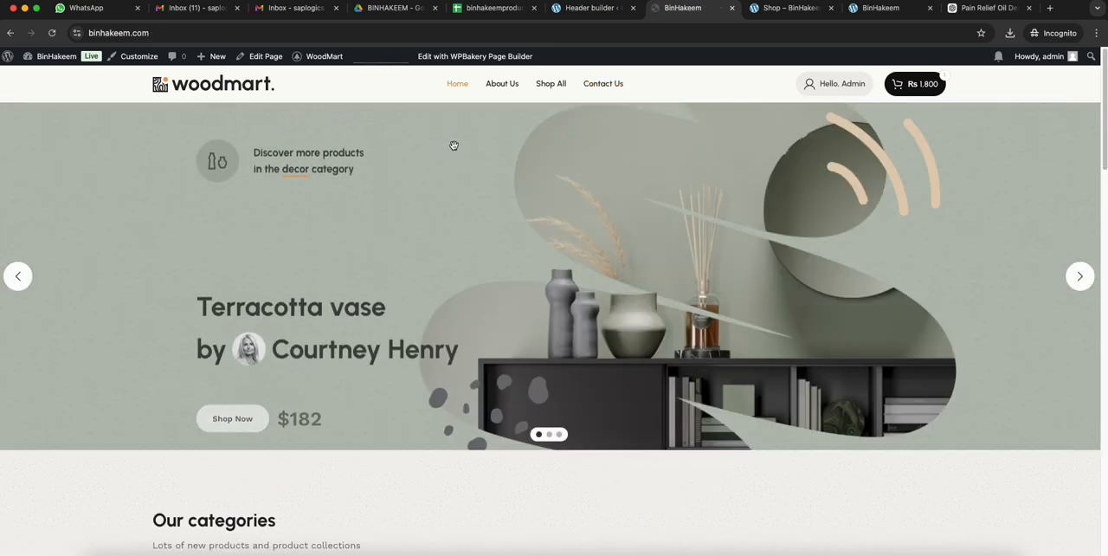
{"action": "right_click", "coordinate": [540, 124]}
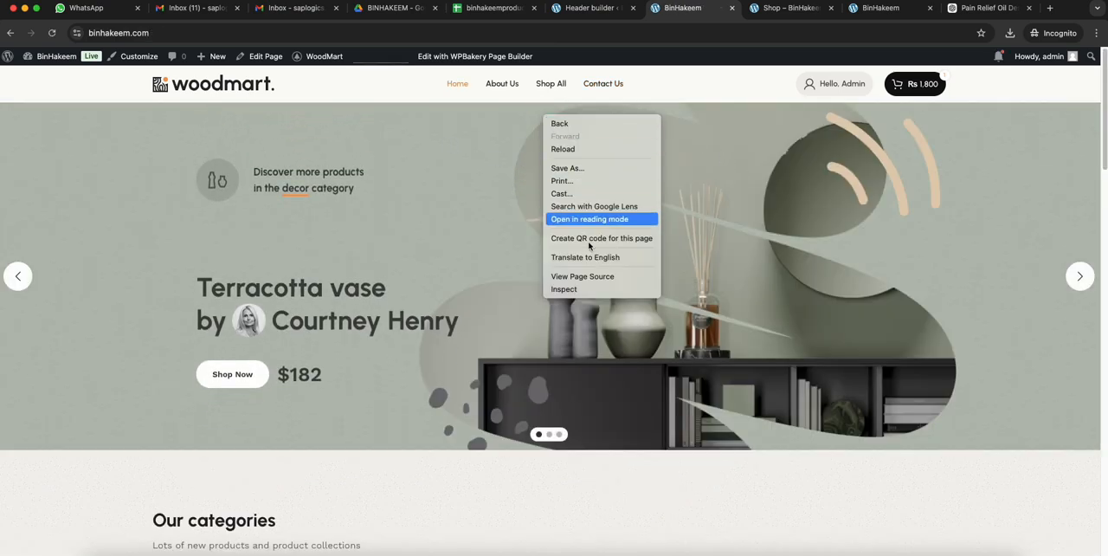
{"action": "left_click", "coordinate": [592, 287]}
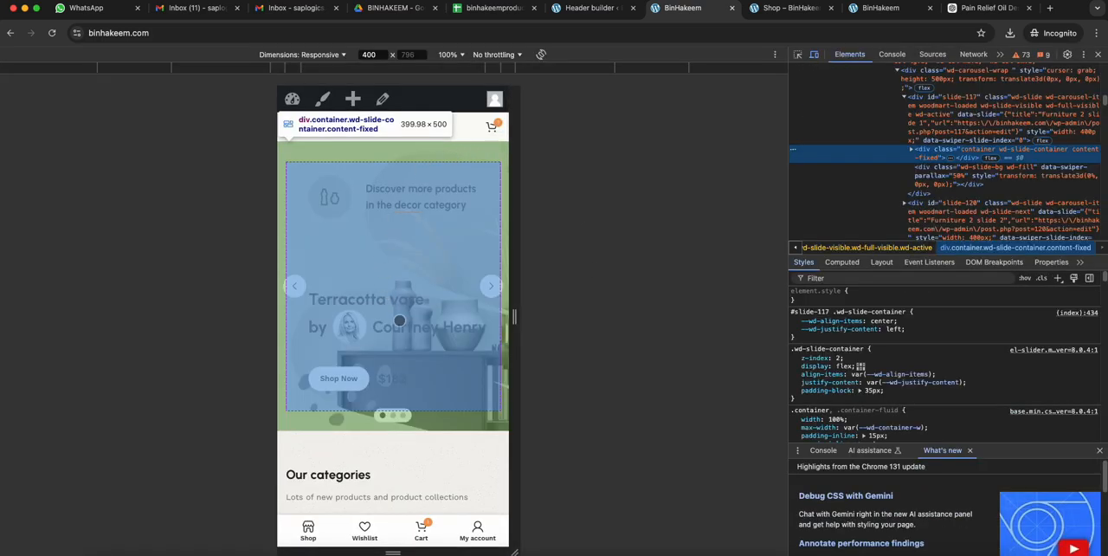
{"action": "left_click", "coordinate": [57, 34]}
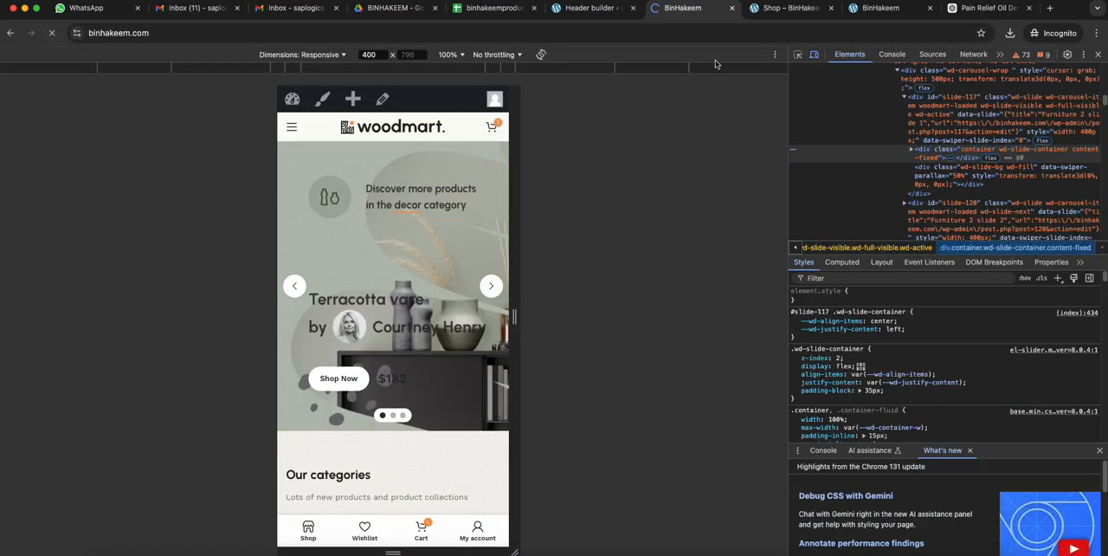
{"action": "left_click", "coordinate": [295, 127]}
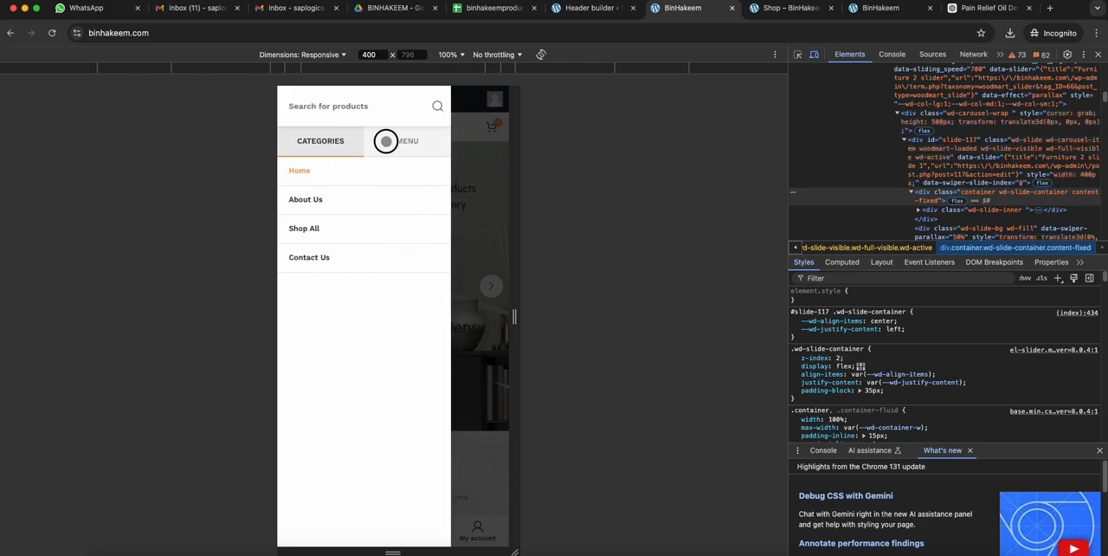
{"action": "left_click", "coordinate": [385, 140]}
{"action": "left_click", "coordinate": [334, 137]}
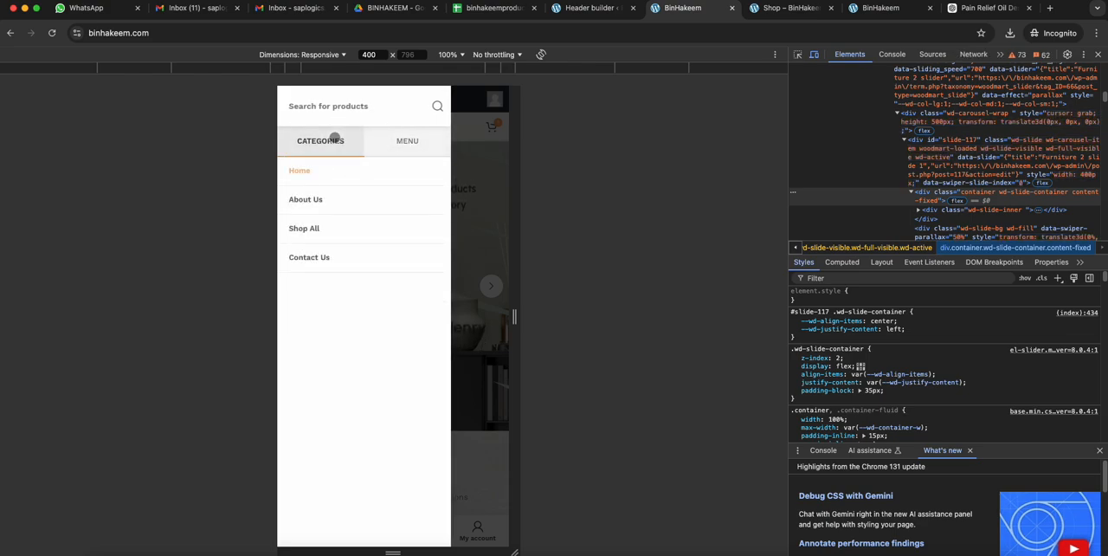
- Turn off Show categories menu in the mobile header's Mobile menu element, save its settings and save the header
{"action": "left_click", "coordinate": [593, 7]}
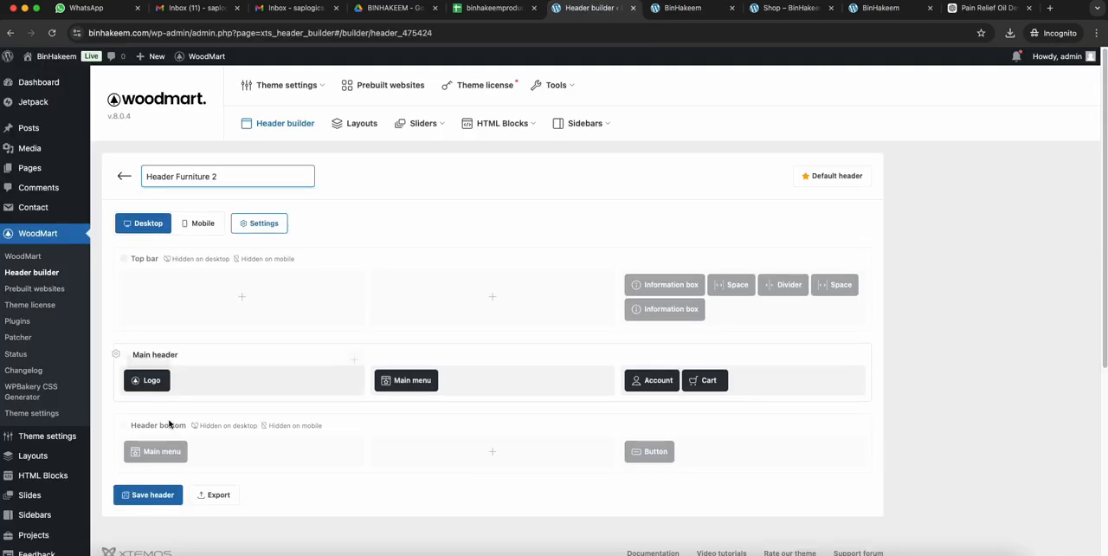
{"action": "left_click", "coordinate": [173, 224]}
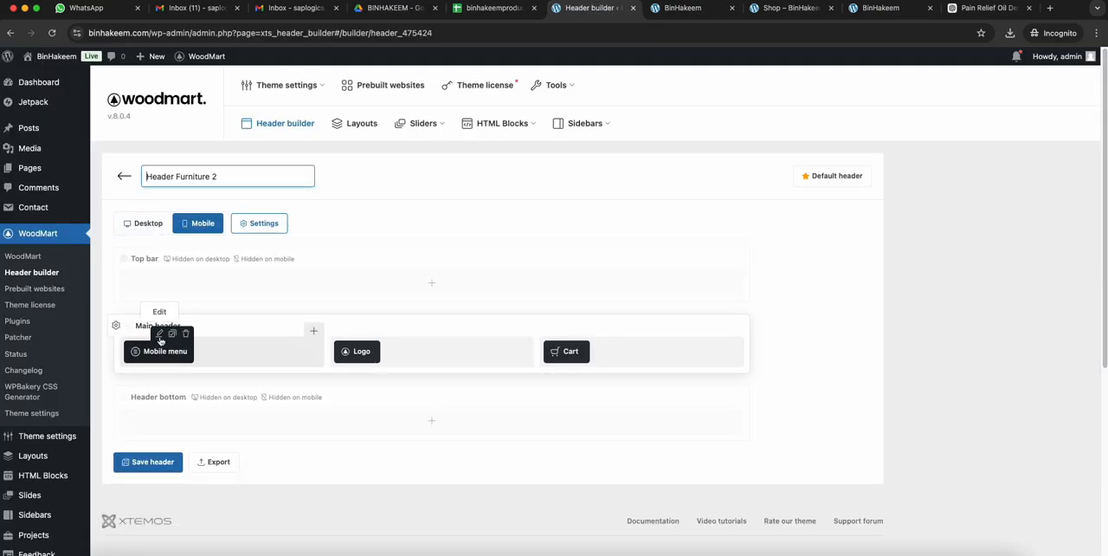
{"action": "left_click", "coordinate": [158, 332]}
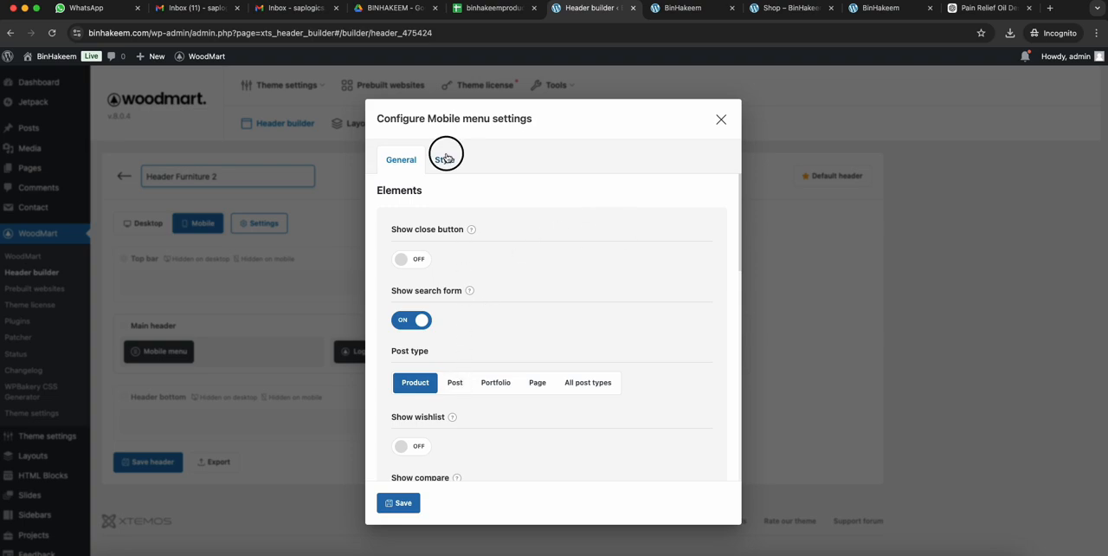
{"action": "left_click", "coordinate": [445, 158]}
{"action": "left_click", "coordinate": [398, 159]}
{"action": "scroll", "coordinate": [549, 274], "scroll_direction": "down", "scroll_amount": 10}
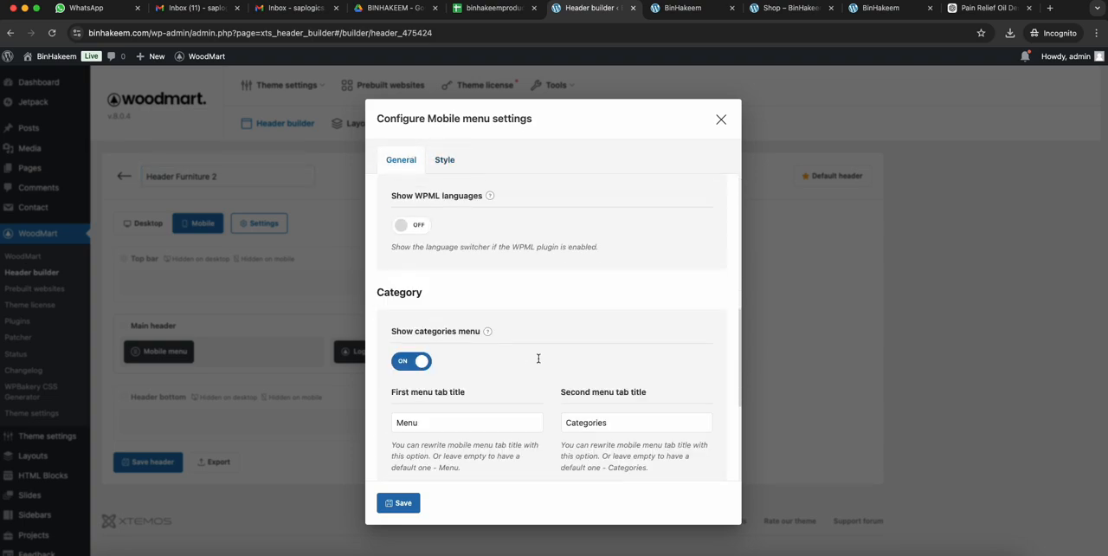
{"action": "scroll", "coordinate": [537, 357], "scroll_direction": "down", "scroll_amount": 5}
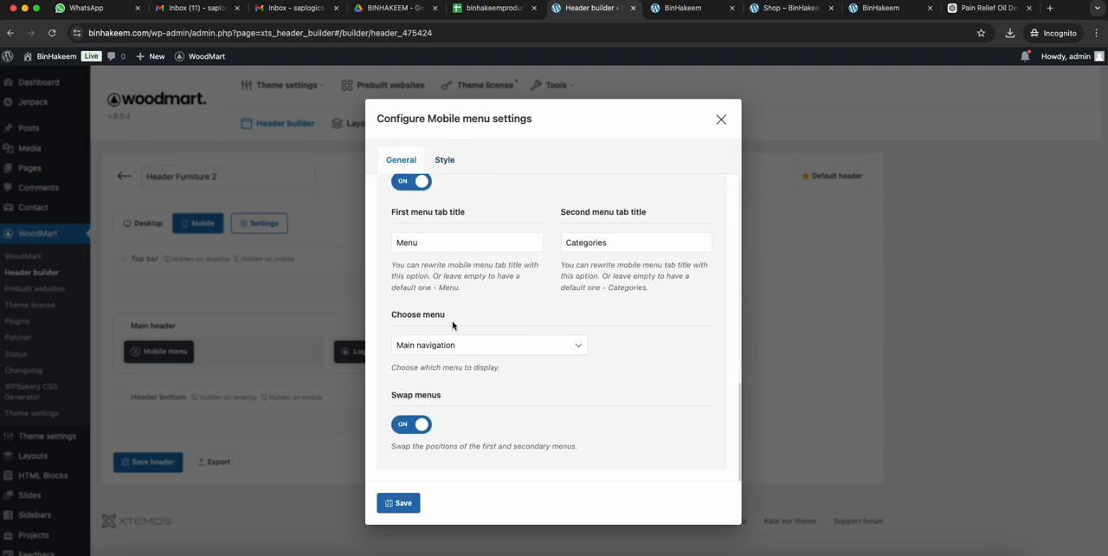
{"action": "scroll", "coordinate": [472, 367], "scroll_direction": "up", "scroll_amount": 5}
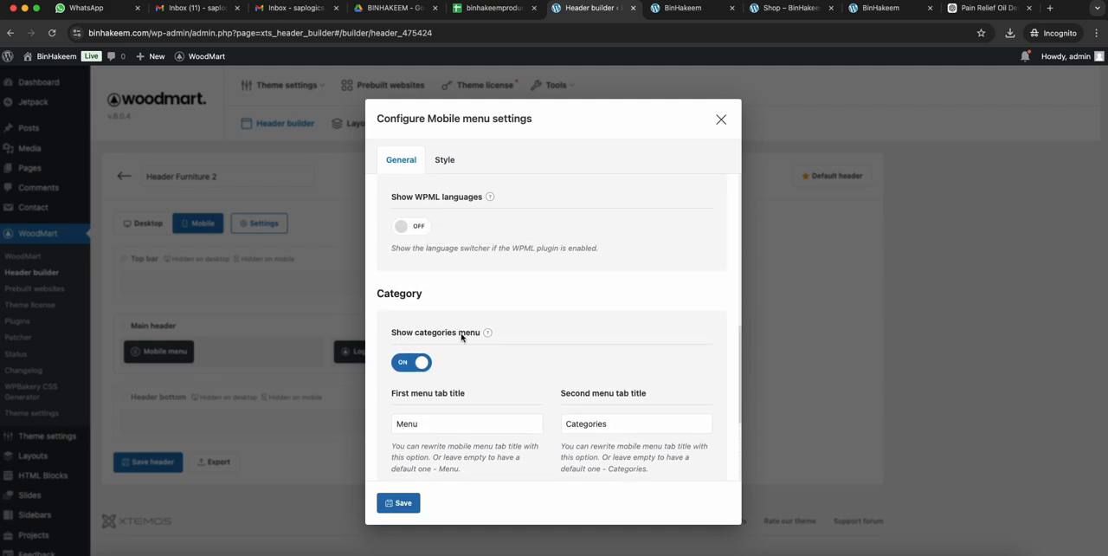
{"action": "left_click", "coordinate": [412, 364]}
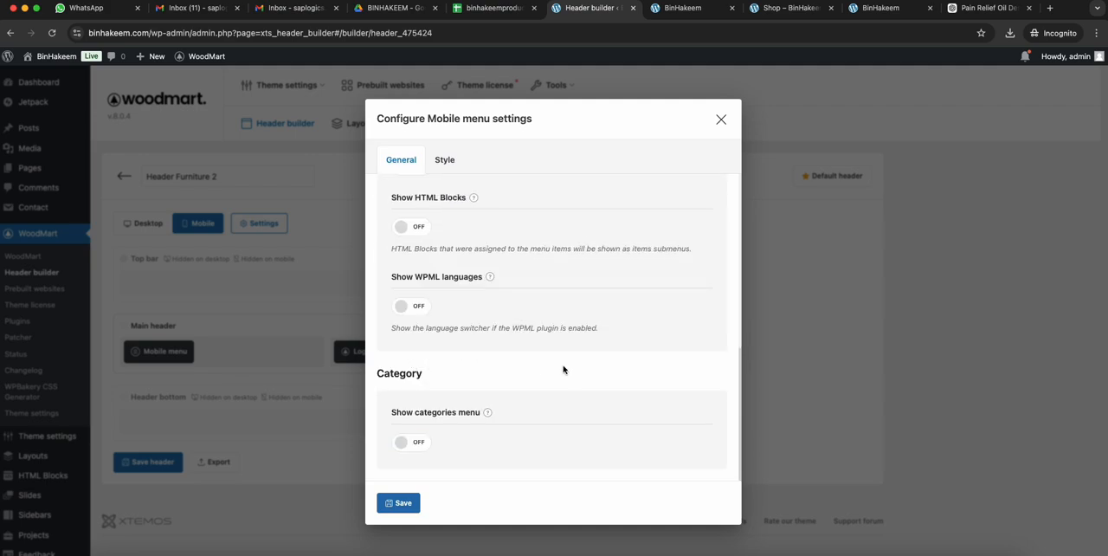
{"action": "scroll", "coordinate": [546, 358], "scroll_direction": "up", "scroll_amount": 10}
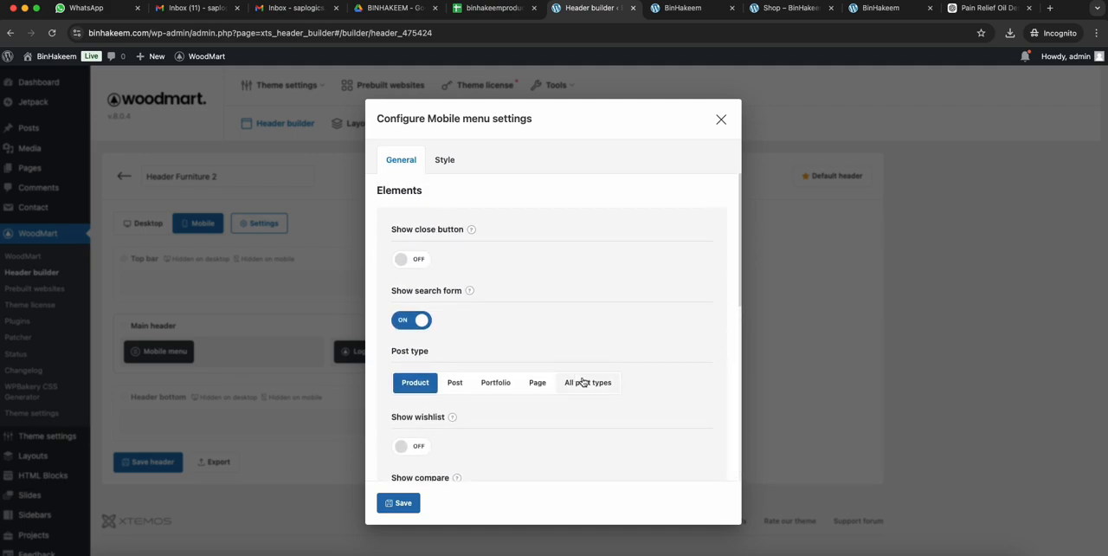
{"action": "left_click", "coordinate": [398, 502]}
{"action": "left_click", "coordinate": [130, 462]}
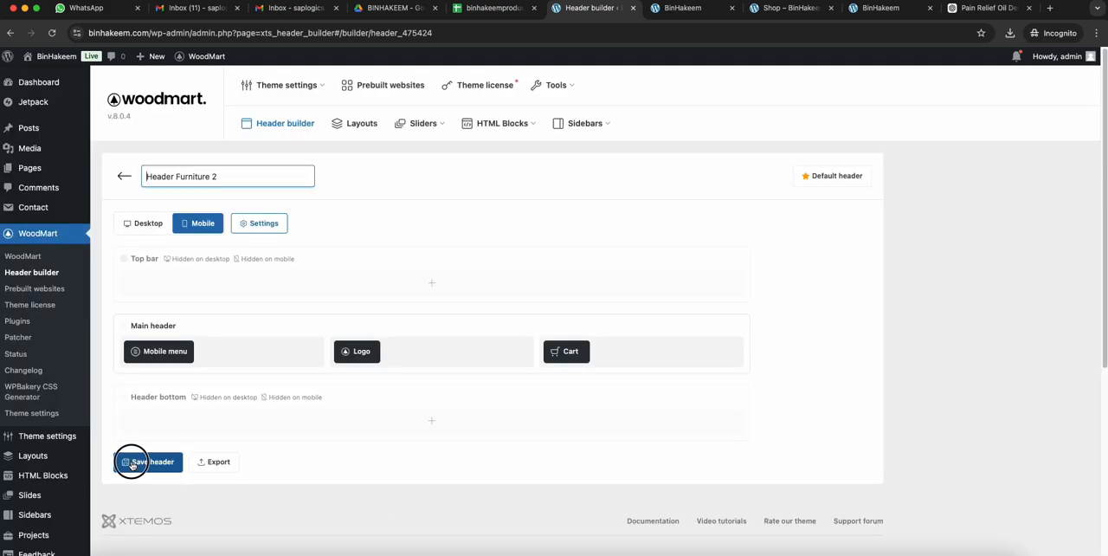
- Reload the homepage in mobile view and open its side menu to check the listed items
{"action": "left_click", "coordinate": [679, 8]}
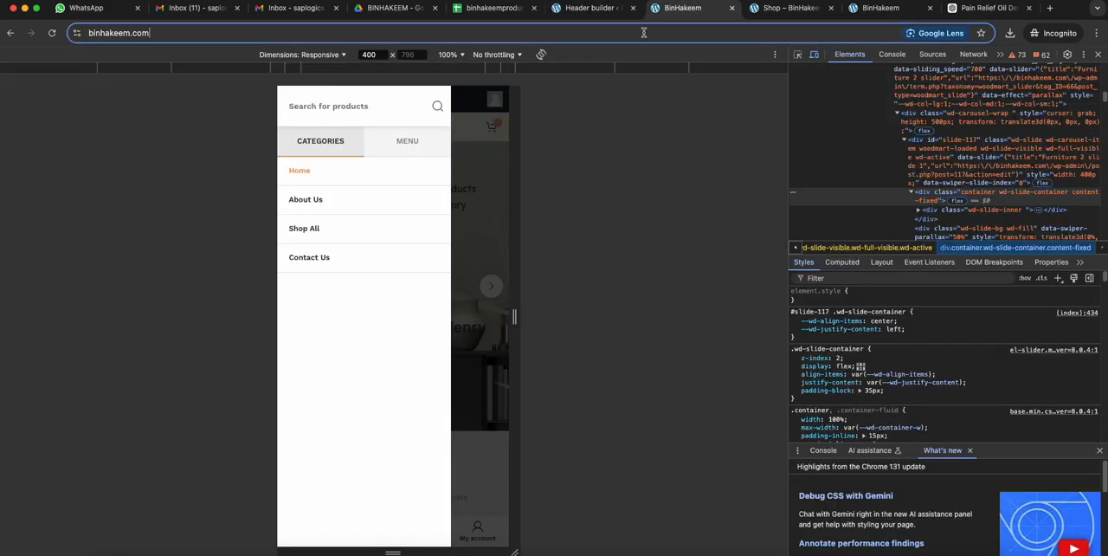
{"action": "left_click", "coordinate": [642, 32]}
{"action": "key", "text": "Return"}
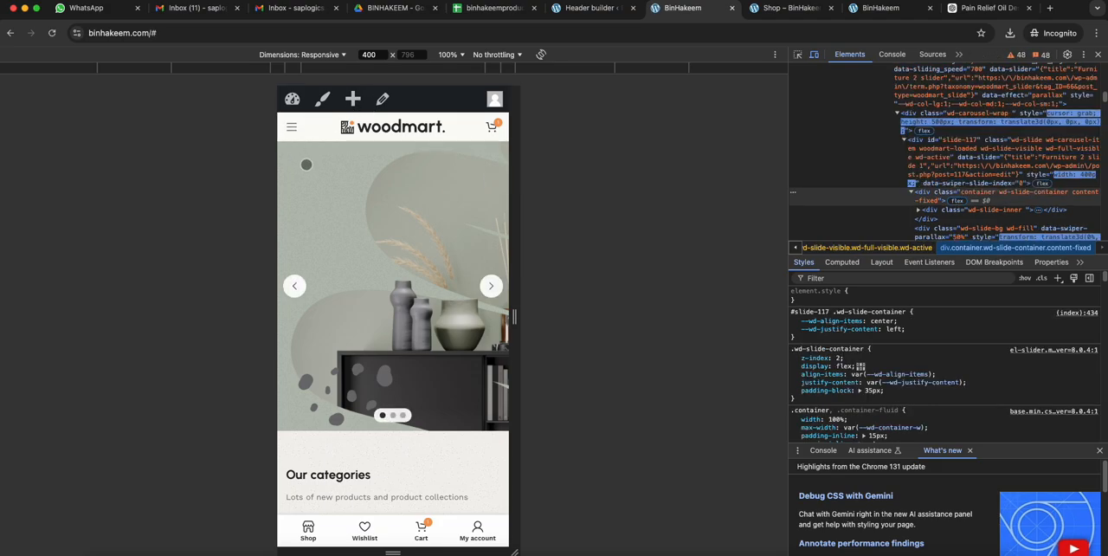
{"action": "left_click", "coordinate": [289, 127]}
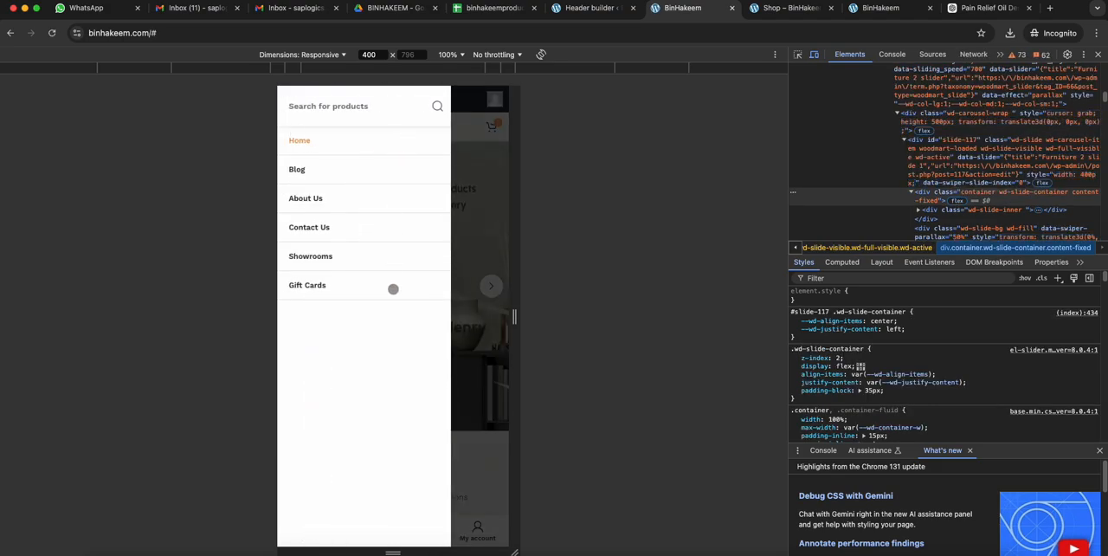
- Open the Mobile navigation menu for editing in the WordPress menu settings and compare its items with the live mobile menu
{"action": "left_click", "coordinate": [585, 8]}
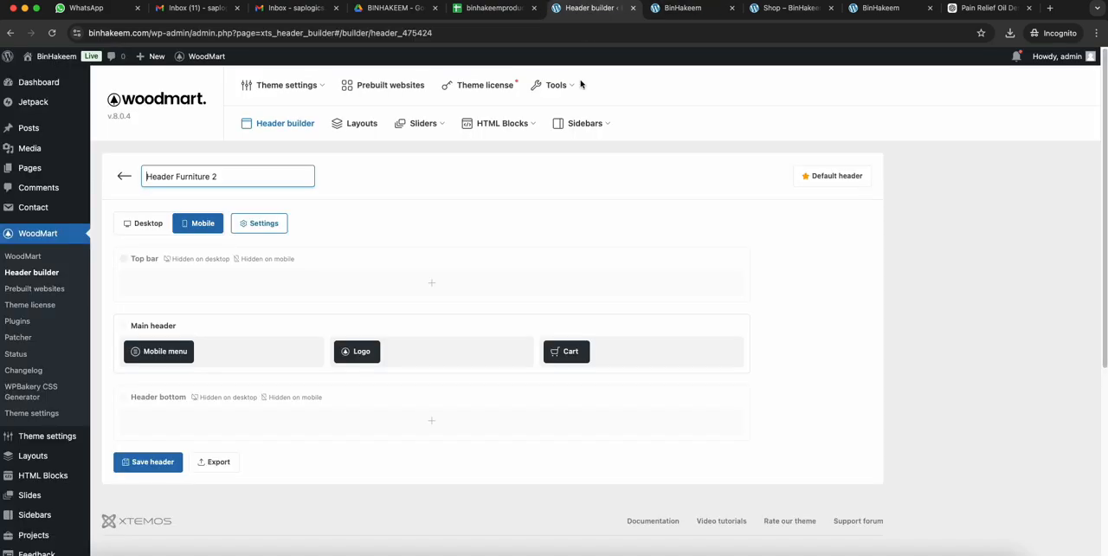
{"action": "scroll", "coordinate": [26, 373], "scroll_direction": "down", "scroll_amount": 3}
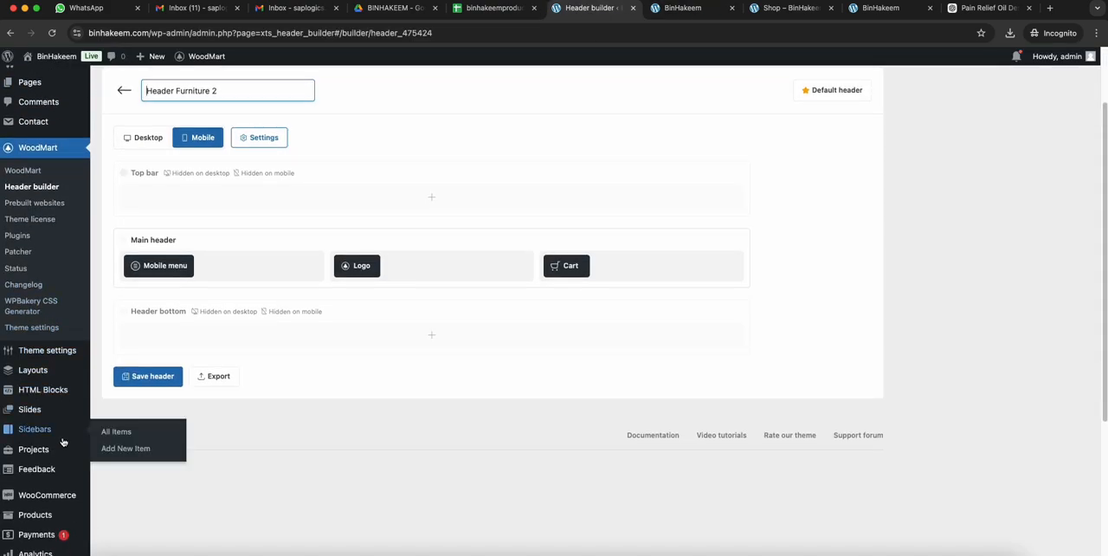
{"action": "scroll", "coordinate": [52, 346], "scroll_direction": "up", "scroll_amount": 3}
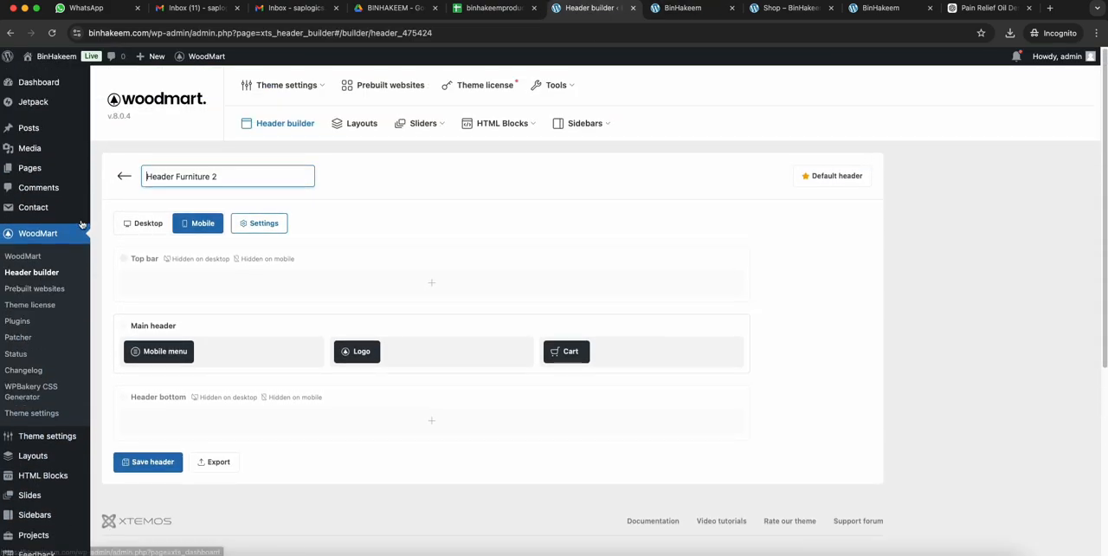
{"action": "scroll", "coordinate": [44, 389], "scroll_direction": "down", "scroll_amount": 5}
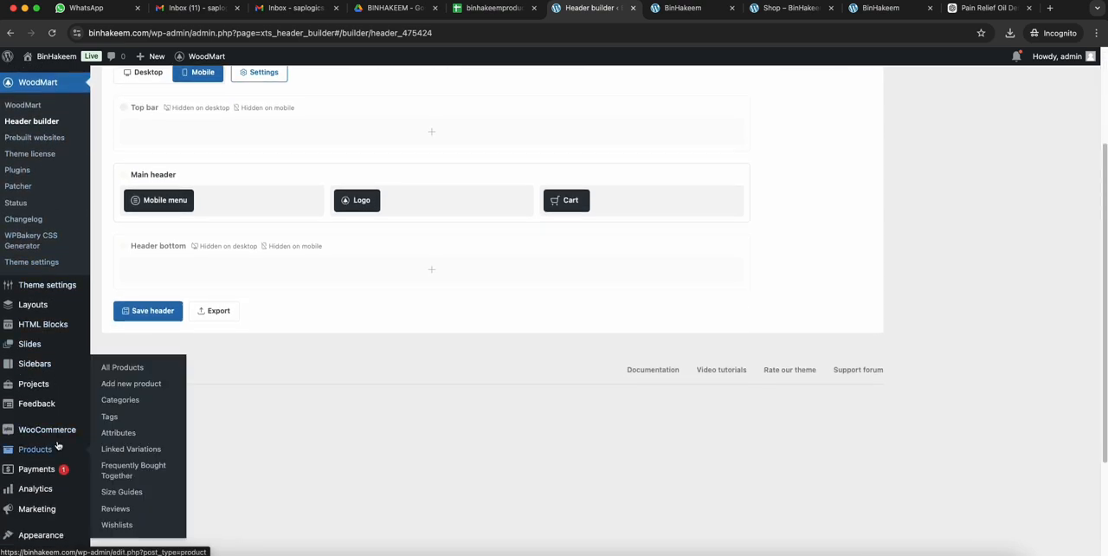
{"action": "mouse_move", "coordinate": [55, 475]}
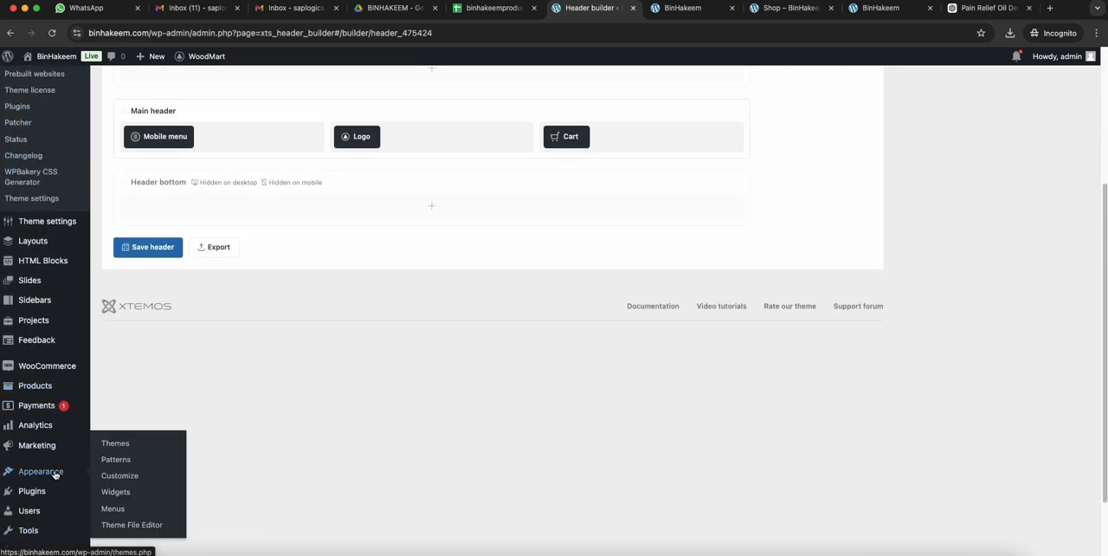
{"action": "left_click", "coordinate": [128, 504]}
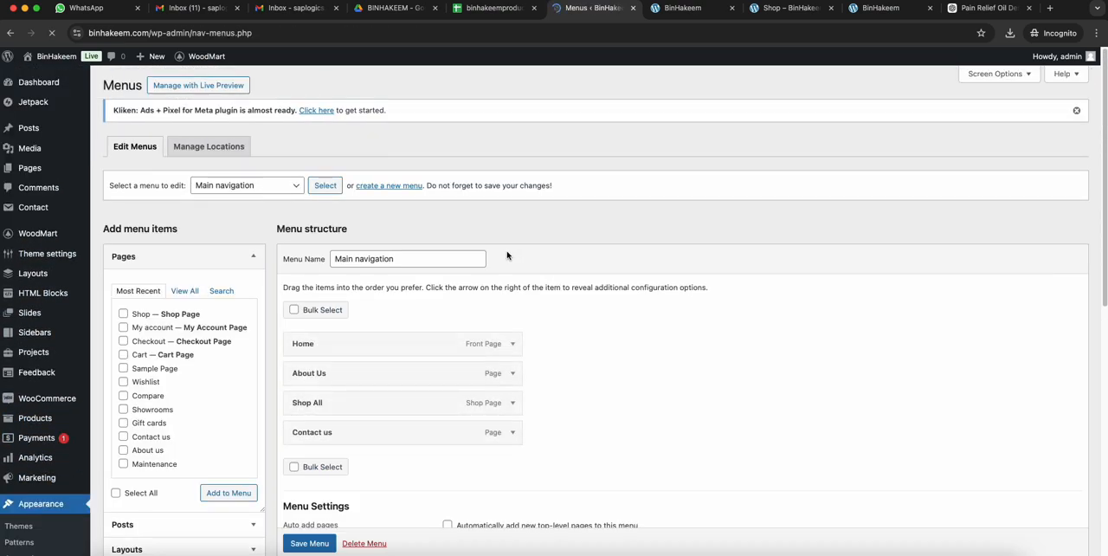
{"action": "left_click", "coordinate": [290, 184]}
{"action": "left_click", "coordinate": [239, 200]}
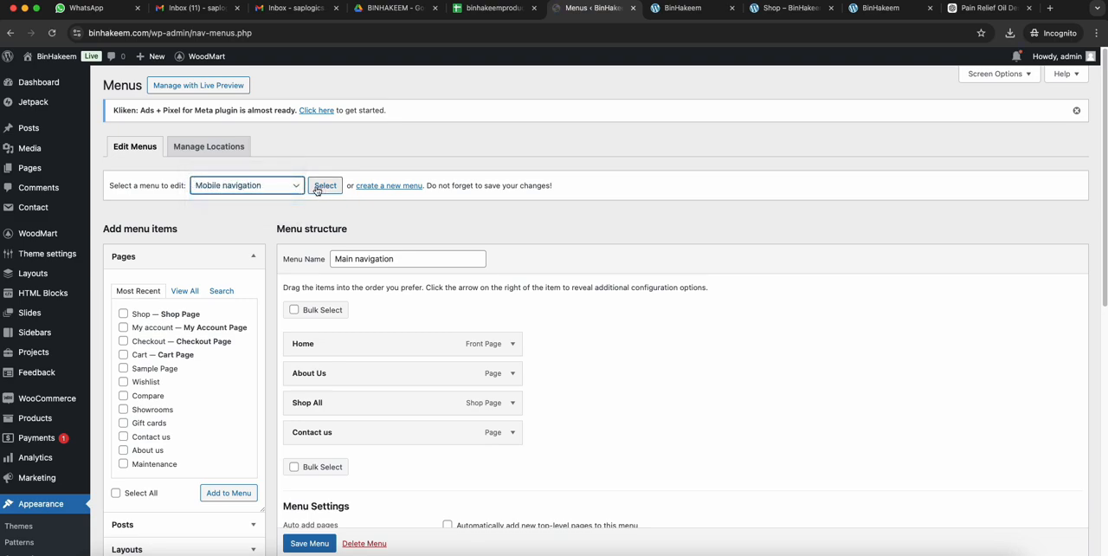
{"action": "left_click", "coordinate": [322, 190]}
{"action": "left_click", "coordinate": [587, 220]}
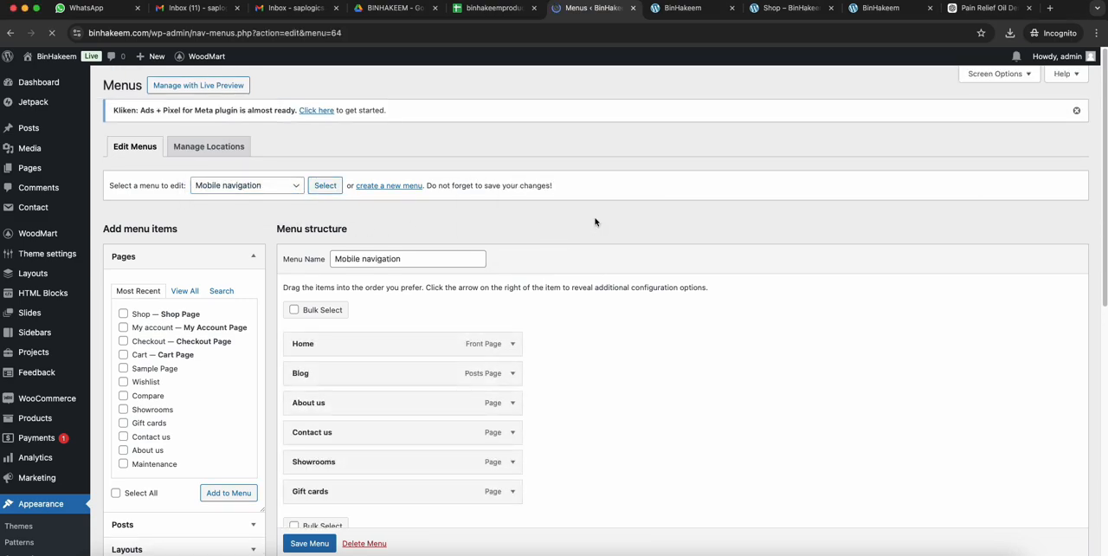
{"action": "scroll", "coordinate": [531, 240], "scroll_direction": "down", "scroll_amount": 2}
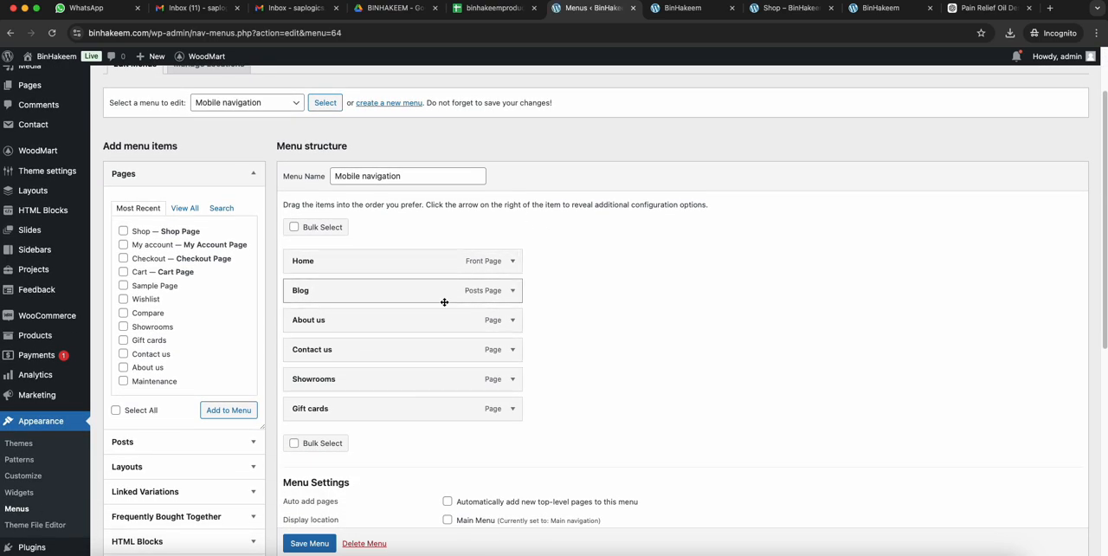
{"action": "left_click", "coordinate": [688, 9]}
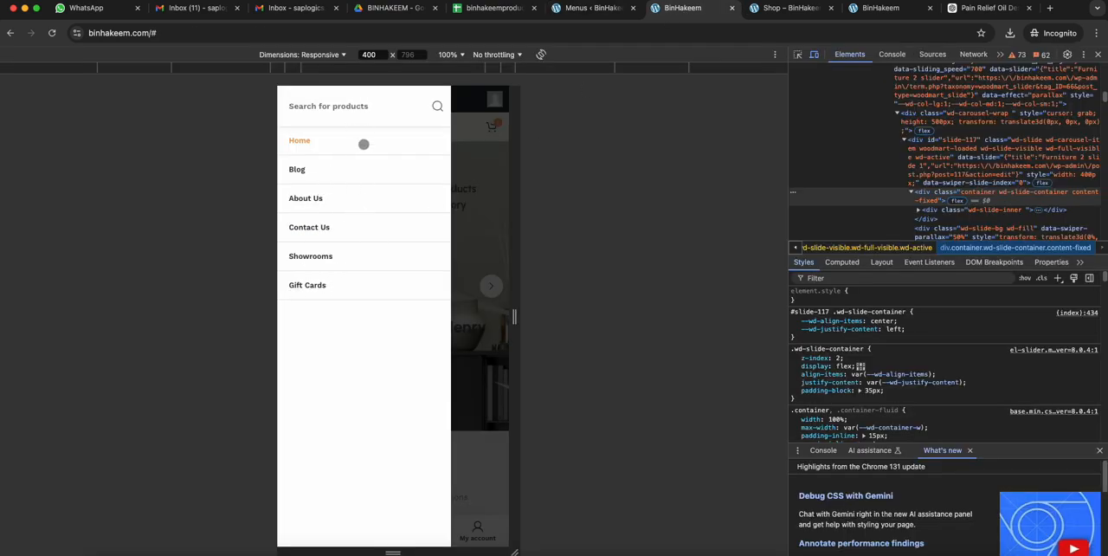
{"action": "left_click", "coordinate": [593, 9]}
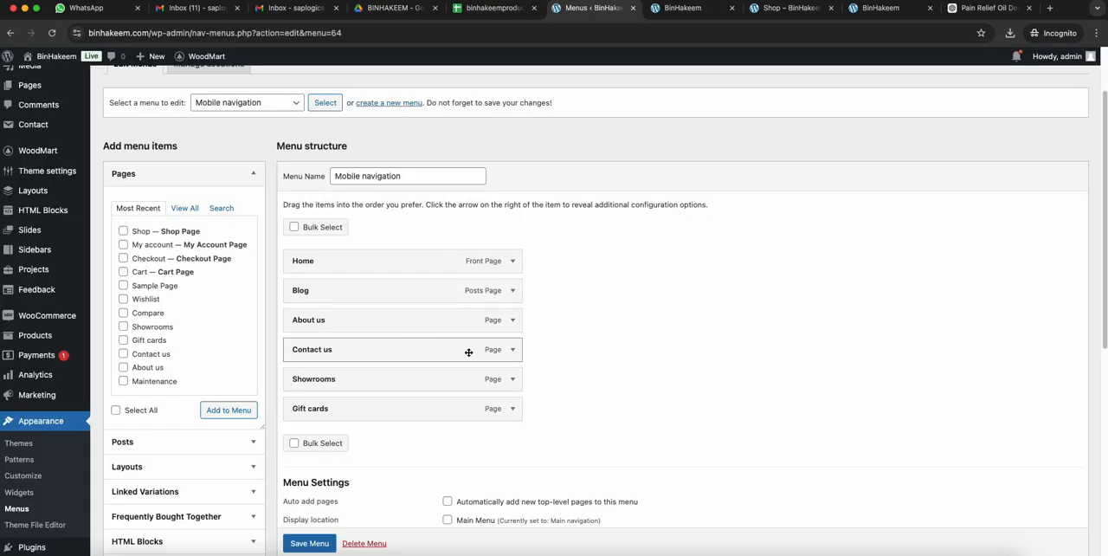
- Remove the Gift cards, Showrooms and Contact us items from the Mobile navigation menu
{"action": "left_click", "coordinate": [511, 417]}
{"action": "scroll", "coordinate": [484, 364], "scroll_direction": "down", "scroll_amount": 10}
{"action": "left_click", "coordinate": [309, 330]}
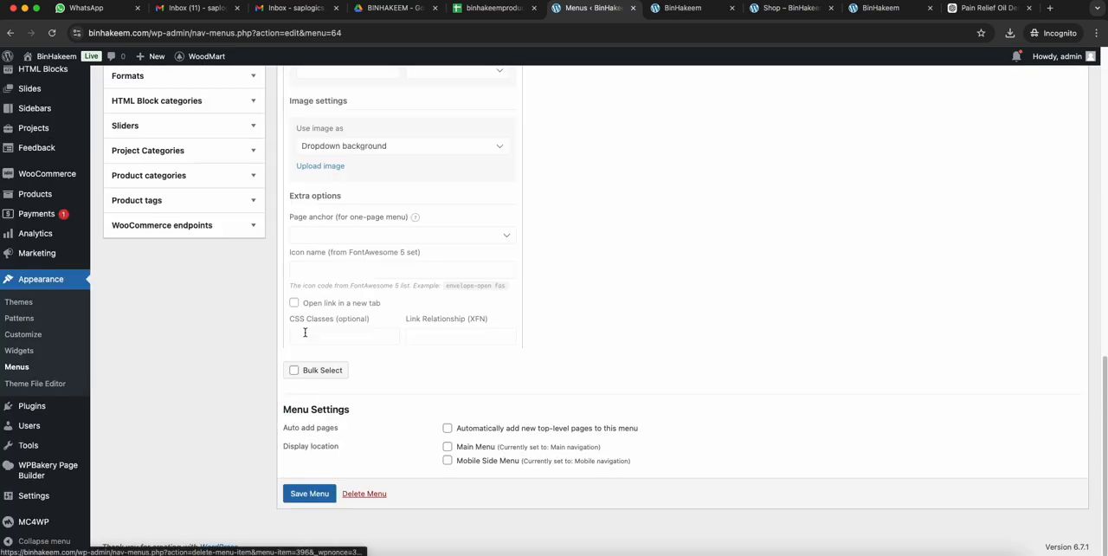
{"action": "left_click", "coordinate": [507, 182]}
{"action": "left_click", "coordinate": [294, 469]}
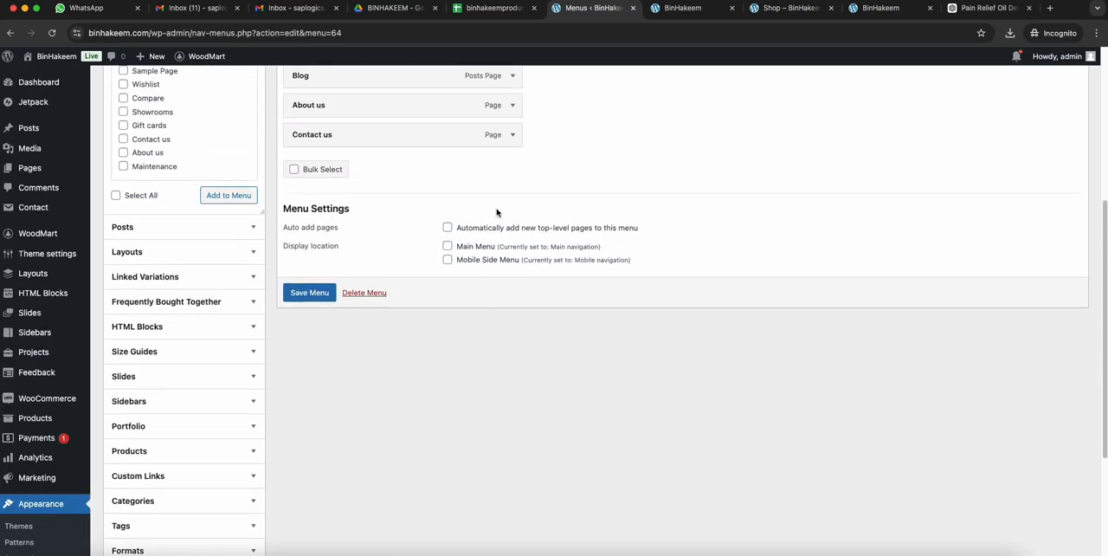
{"action": "left_click", "coordinate": [512, 134]}
{"action": "scroll", "coordinate": [371, 346], "scroll_direction": "down", "scroll_amount": 8}
{"action": "left_click", "coordinate": [297, 424]}
- Remove the About us, Blog and Home items from the Mobile navigation menu
{"action": "left_click", "coordinate": [511, 288]}
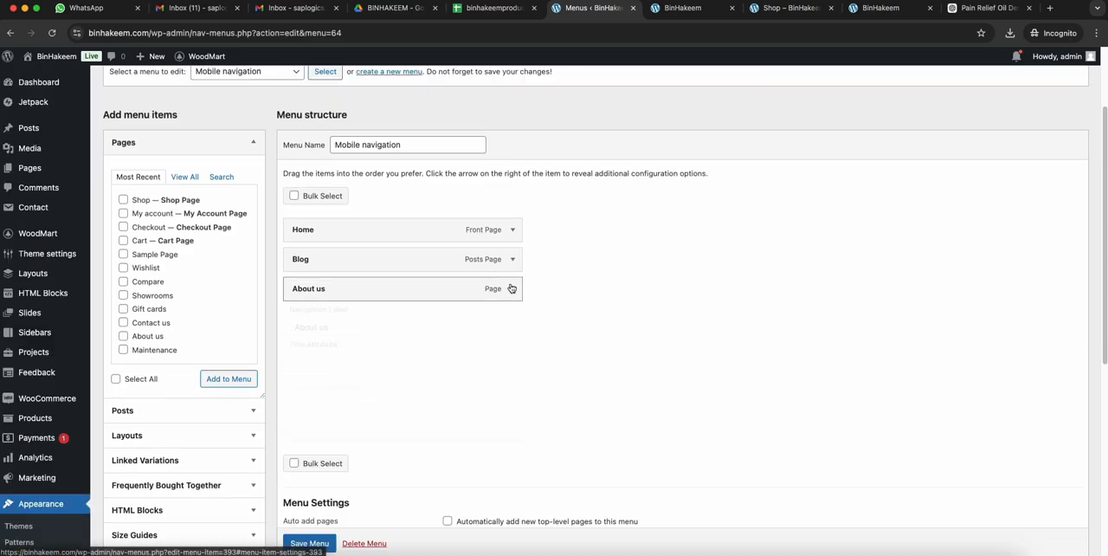
{"action": "scroll", "coordinate": [511, 289], "scroll_direction": "down", "scroll_amount": 8}
{"action": "left_click", "coordinate": [292, 363]}
{"action": "left_click", "coordinate": [507, 374]}
{"action": "scroll", "coordinate": [389, 381], "scroll_direction": "down", "scroll_amount": 8}
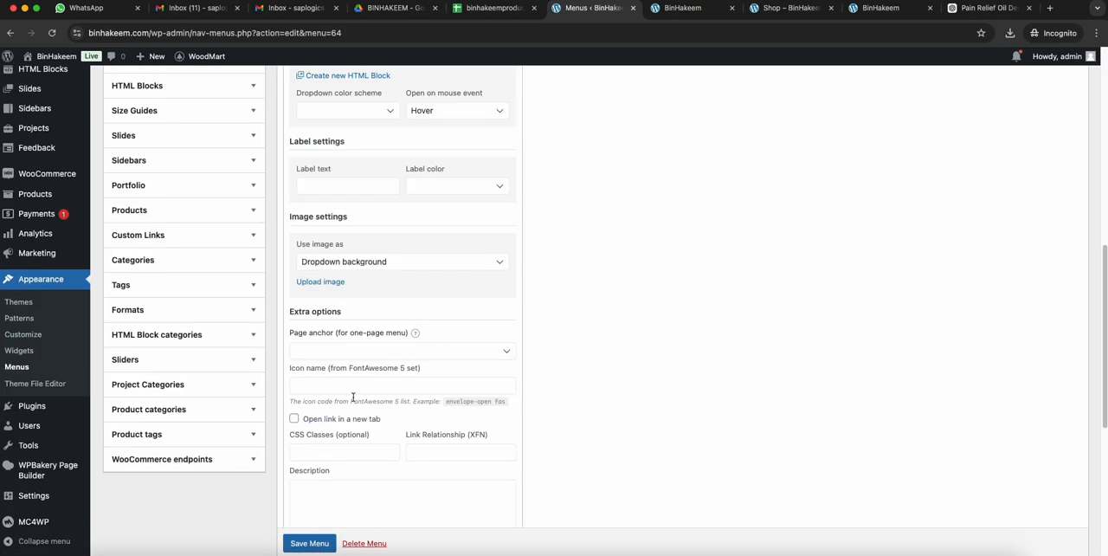
{"action": "scroll", "coordinate": [353, 397], "scroll_direction": "down", "scroll_amount": 5}
{"action": "left_click", "coordinate": [302, 442]}
{"action": "left_click", "coordinate": [504, 245]}
{"action": "scroll", "coordinate": [428, 294], "scroll_direction": "down", "scroll_amount": 8}
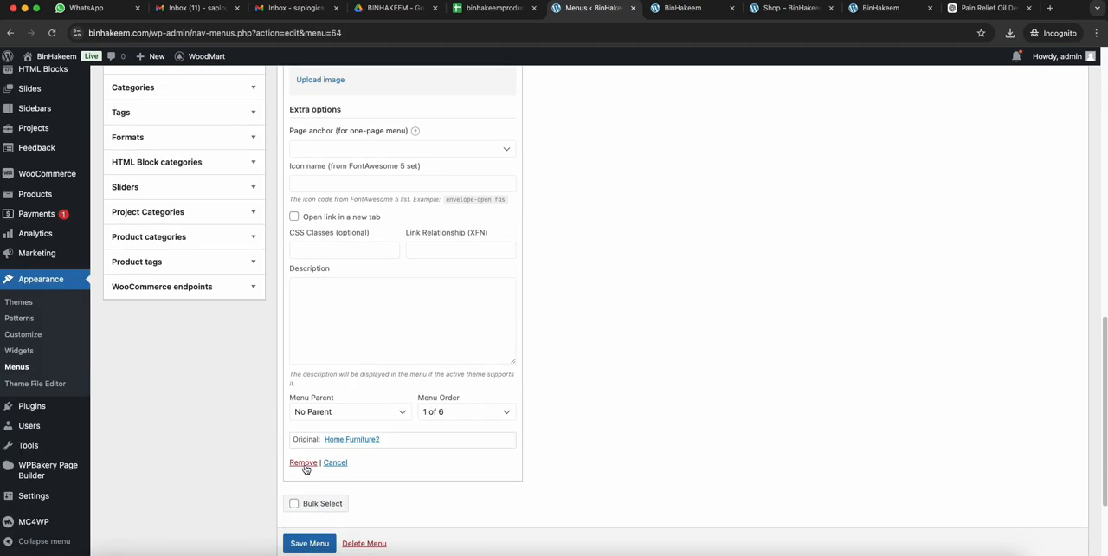
{"action": "left_click", "coordinate": [303, 462]}
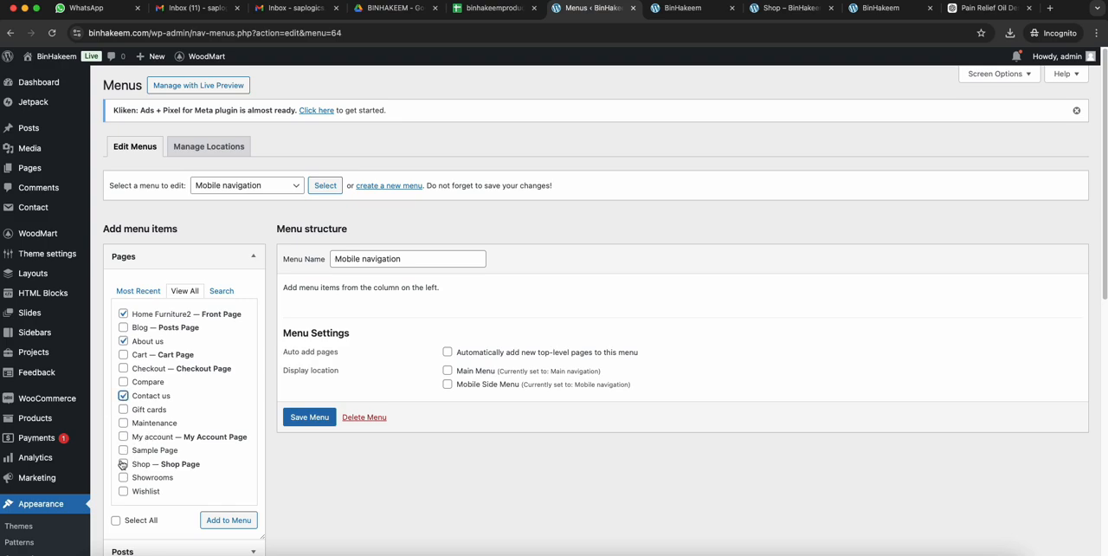
- Add the Home Furniture2, About us, Contact us and Shop pages to the Mobile navigation menu and move Shop directly below Home Furniture2
{"action": "scroll", "coordinate": [204, 450], "scroll_direction": "down", "scroll_amount": 1}
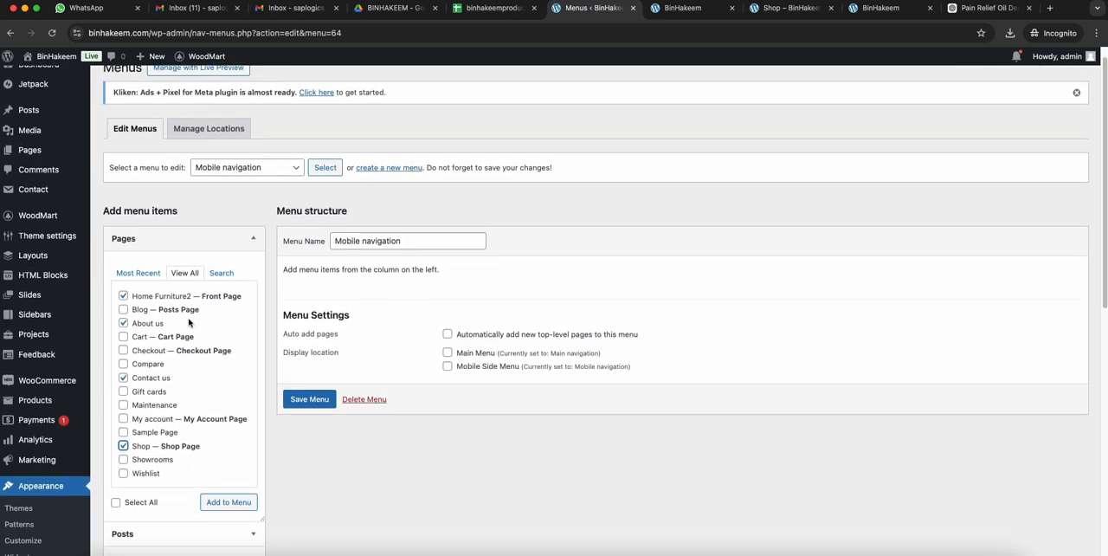
{"action": "left_click", "coordinate": [229, 506]}
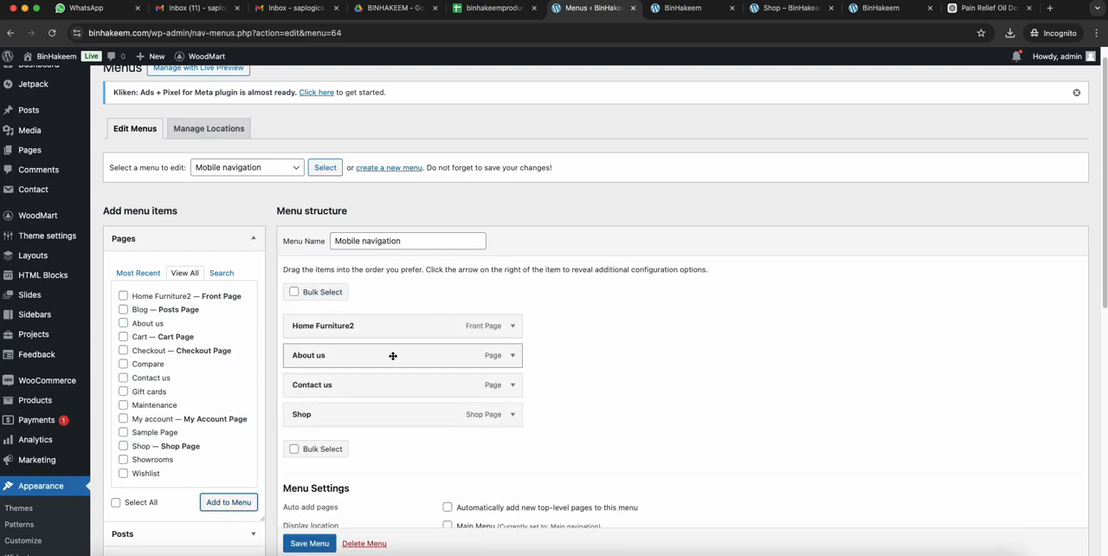
{"action": "scroll", "coordinate": [200, 407], "scroll_direction": "down", "scroll_amount": 5}
{"action": "scroll", "coordinate": [200, 407], "scroll_direction": "up", "scroll_amount": 3}
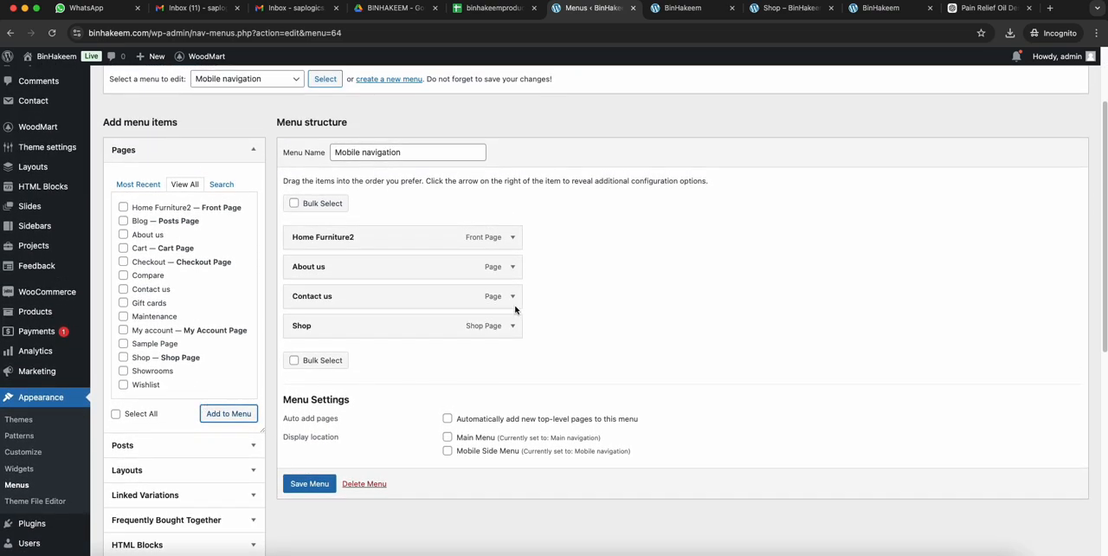
{"action": "left_click_drag", "start_coordinate": [442, 328], "coordinate": [436, 279]}
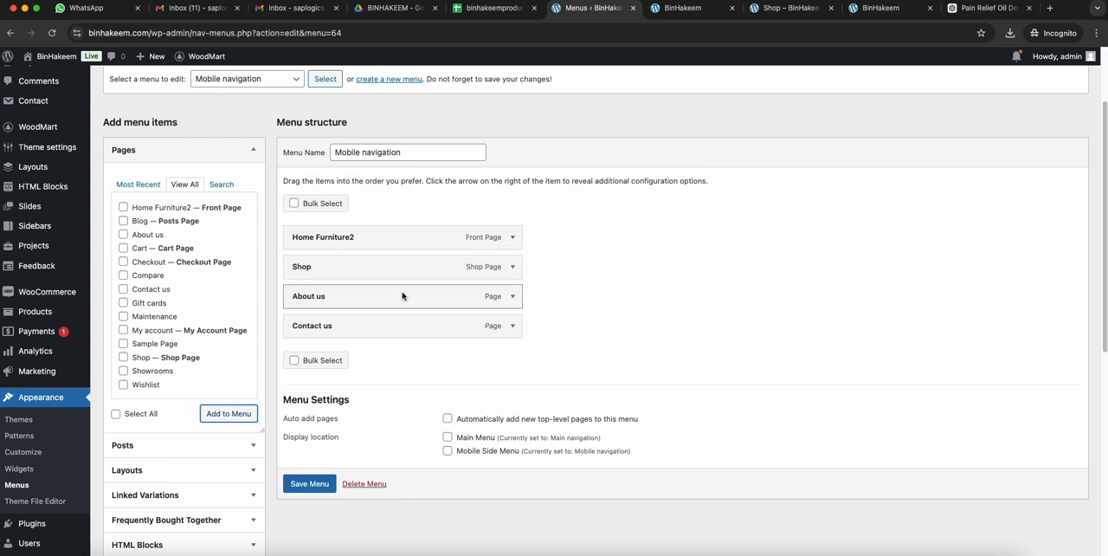
- Shorten the Home Furniture2 item's navigation label to Hom
{"action": "left_click", "coordinate": [516, 240]}
{"action": "left_click_drag", "start_coordinate": [318, 279], "coordinate": [450, 267]}
{"action": "key", "text": "BackSpace"}
{"action": "key", "text": "BackSpace"}
{"action": "key", "text": "BackSpace"}
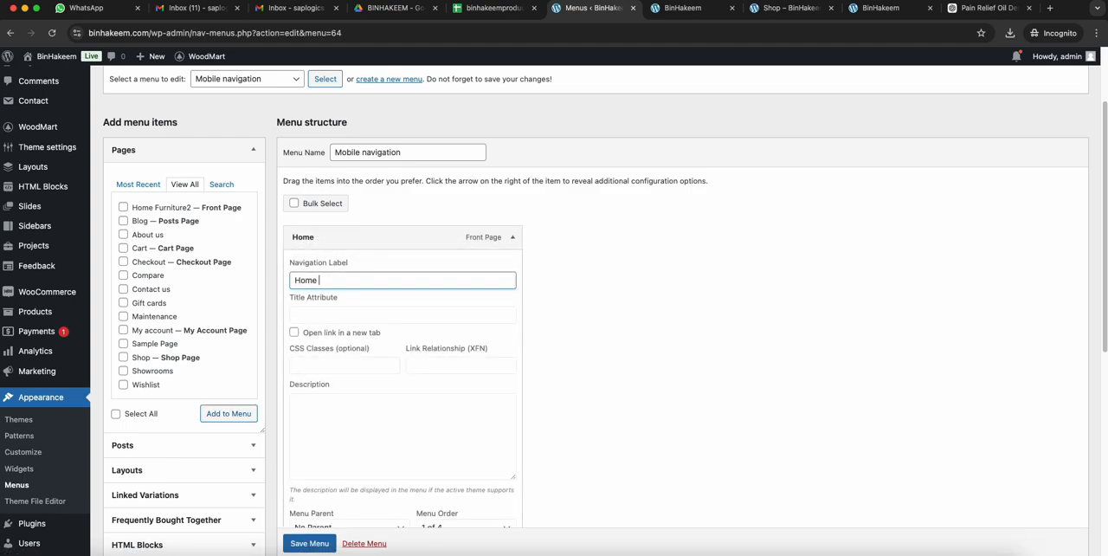
{"action": "left_click", "coordinate": [512, 240]}
- Relabel the Shop menu item as Shop All and move About us above it
{"action": "left_click", "coordinate": [512, 266]}
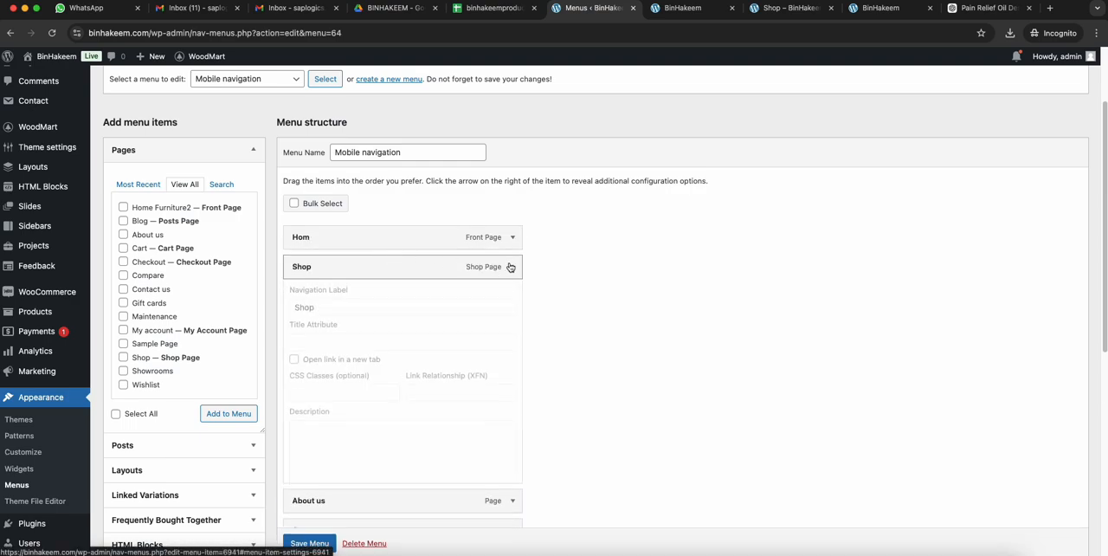
{"action": "left_click", "coordinate": [329, 311]}
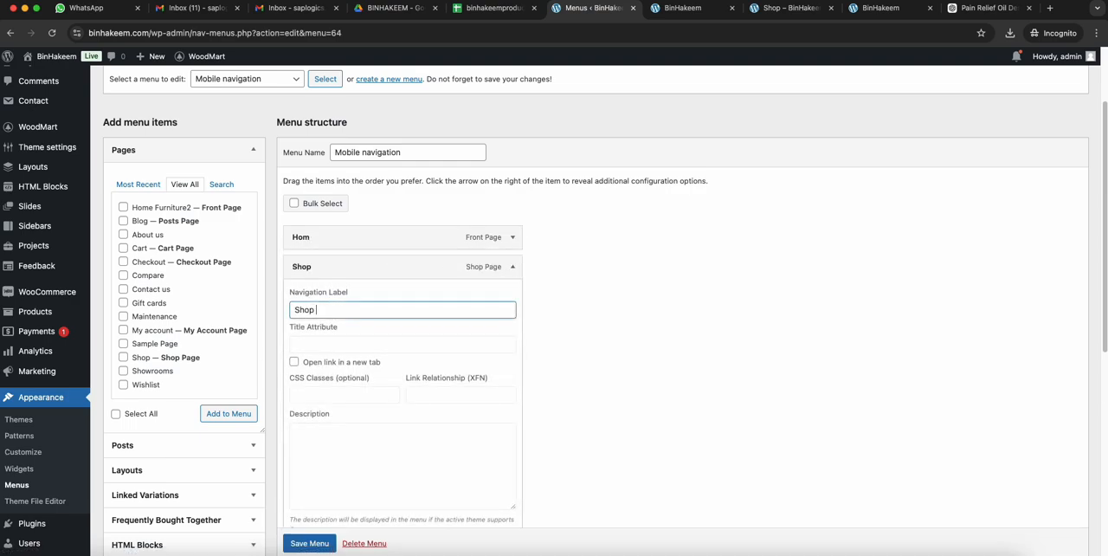
{"action": "left_click", "coordinate": [509, 268]}
{"action": "left_click_drag", "start_coordinate": [511, 296], "coordinate": [493, 269]}
- Correct the first menu item's navigation label to Home and save the Mobile navigation menu
{"action": "left_click", "coordinate": [511, 237]}
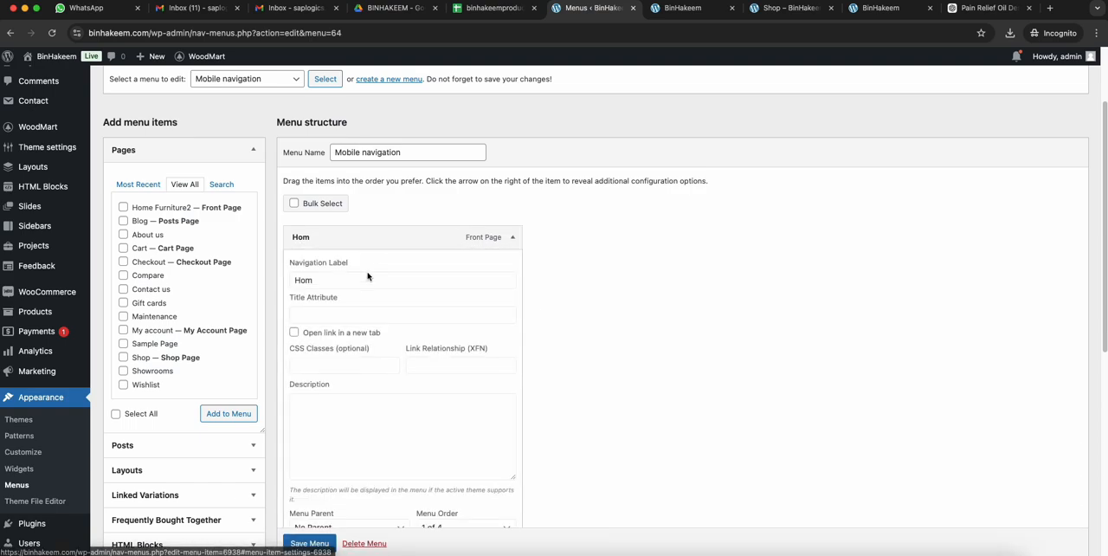
{"action": "left_click", "coordinate": [354, 285]}
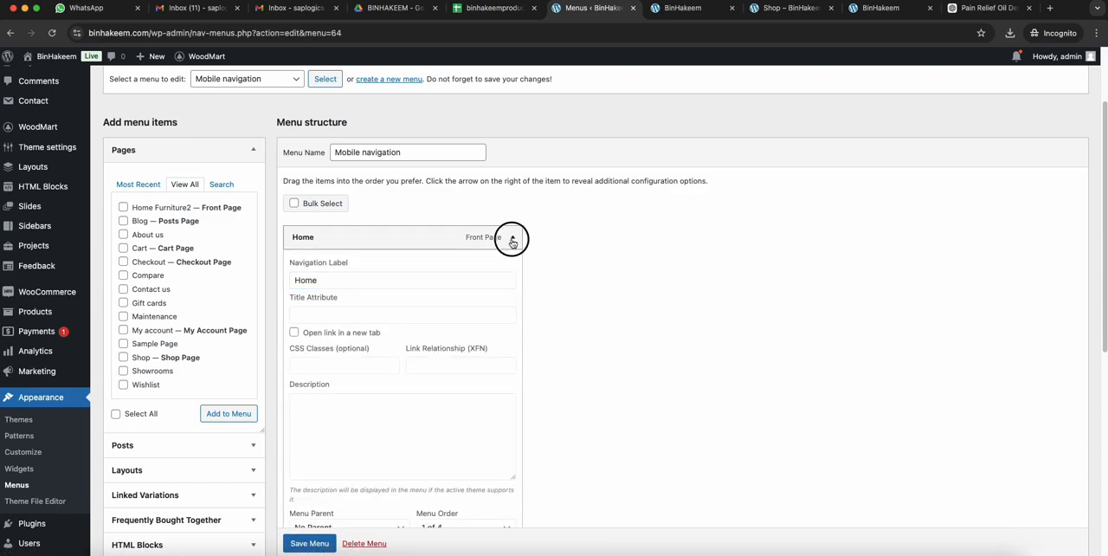
{"action": "left_click", "coordinate": [512, 237]}
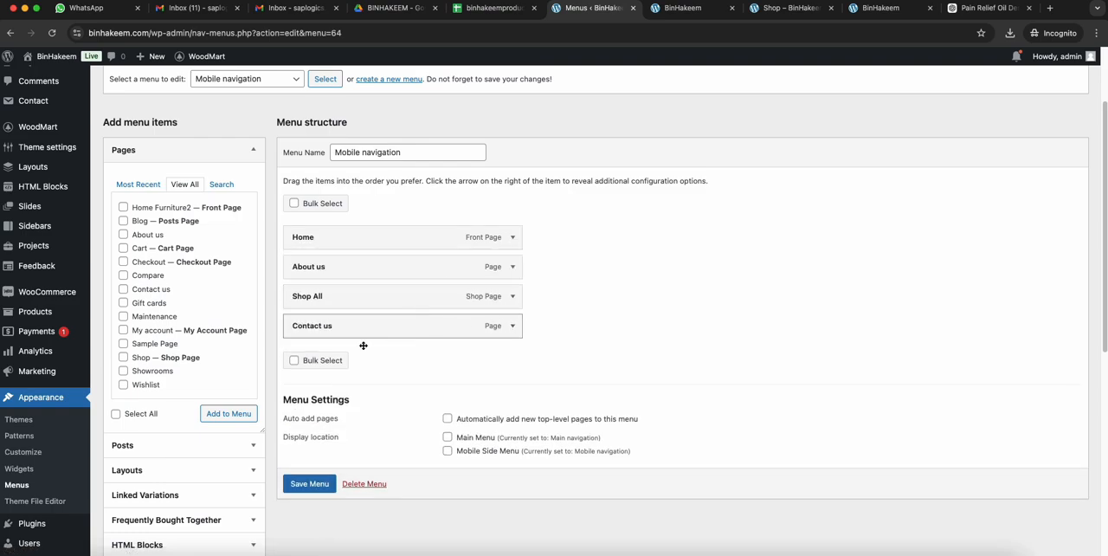
{"action": "left_click", "coordinate": [309, 482]}
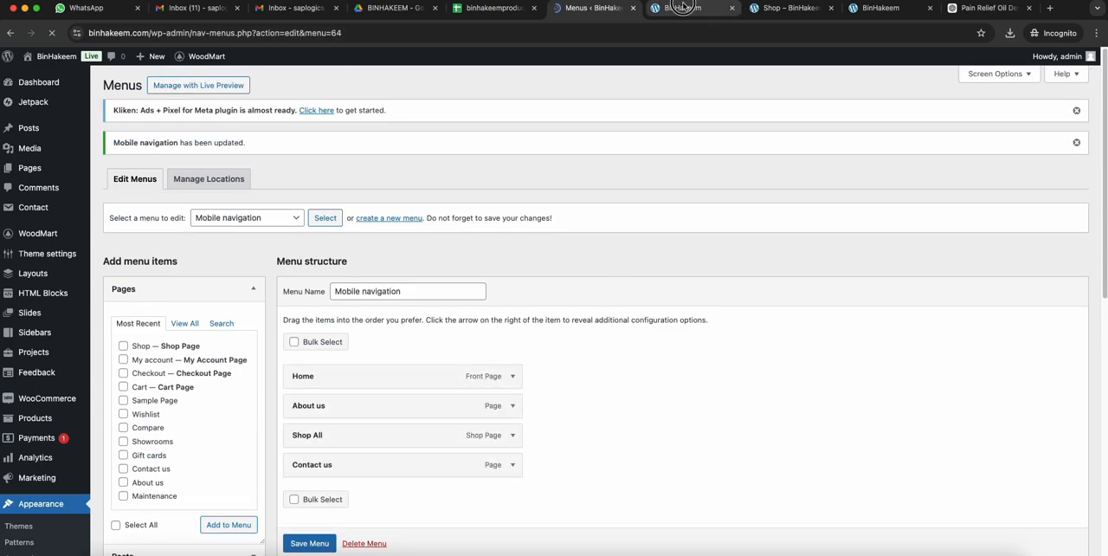
- Reload the homepage in mobile view and check its side menu against the saved Mobile navigation menu
{"action": "left_click", "coordinate": [671, 8]}
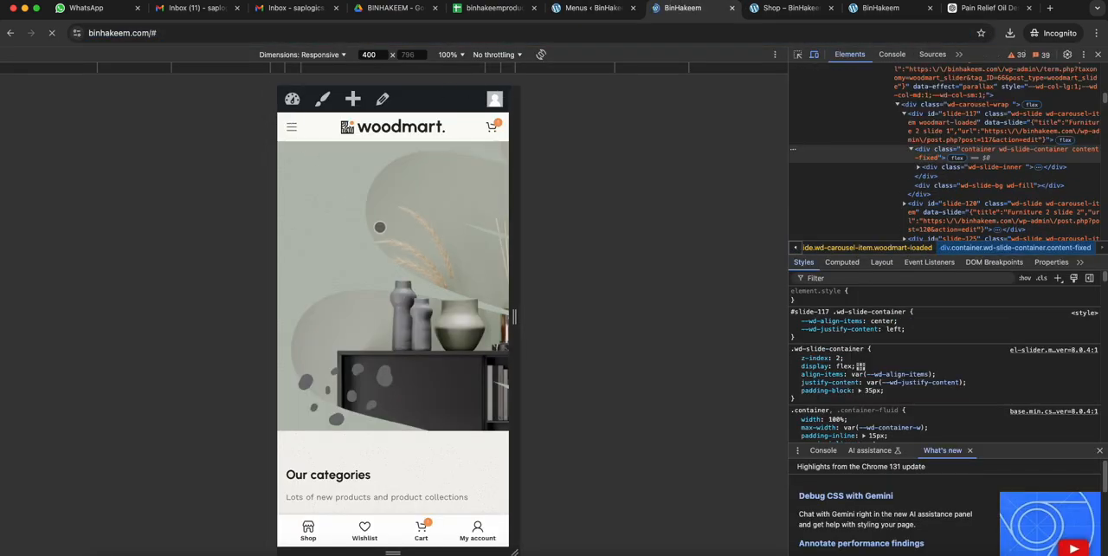
{"action": "left_click", "coordinate": [288, 127]}
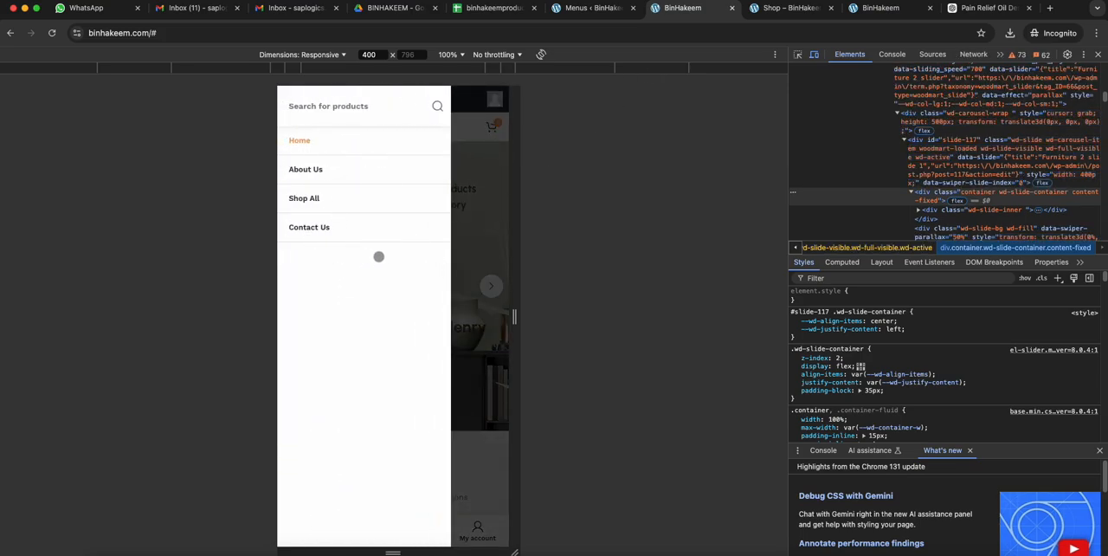
{"action": "key", "text": "ctrl+shift+Tab"}
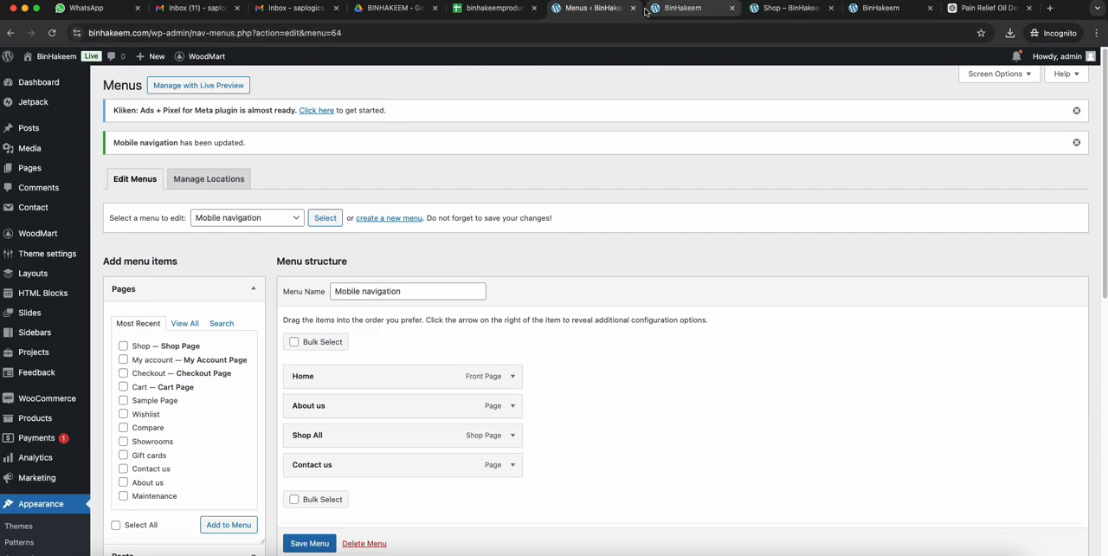
{"action": "left_click", "coordinate": [673, 7]}
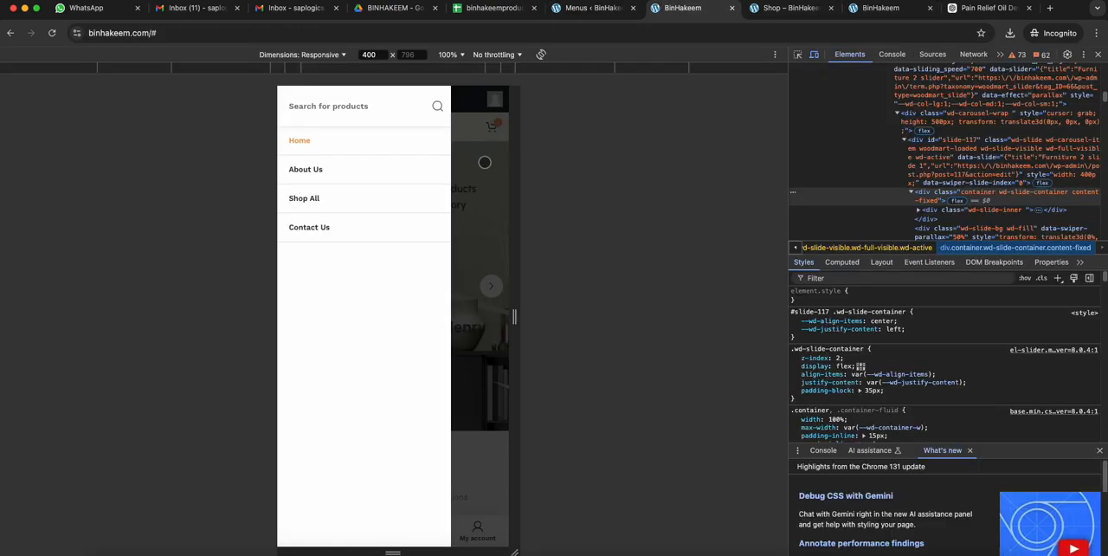
- Return to the WordPress Menus page and reveal the WoodMart submenu entries
{"action": "left_click", "coordinate": [594, 7]}
{"action": "scroll", "coordinate": [50, 352], "scroll_direction": "down", "scroll_amount": 5}
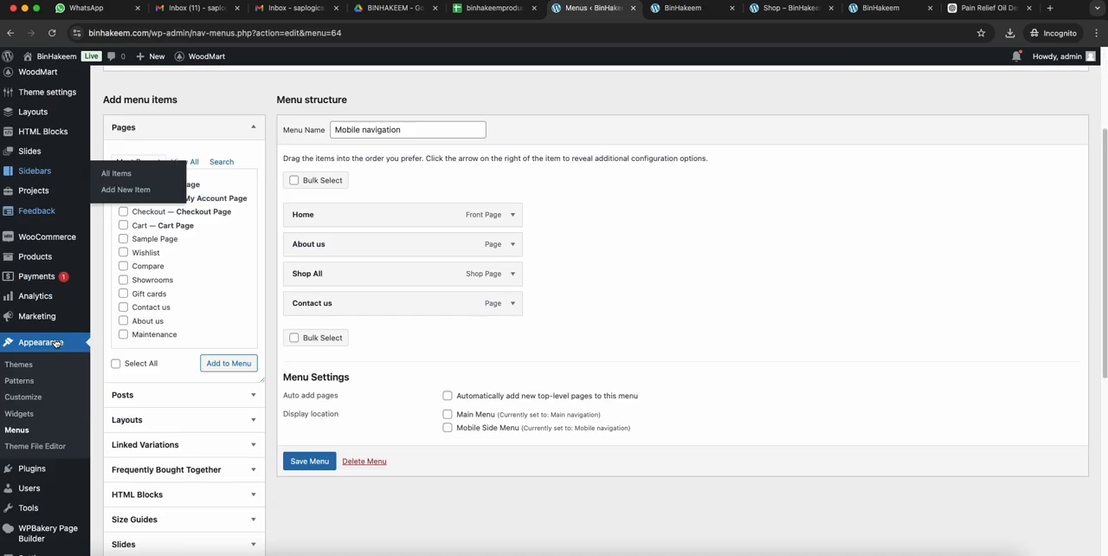
{"action": "mouse_move", "coordinate": [62, 213]}
{"action": "scroll", "coordinate": [61, 213], "scroll_direction": "up", "scroll_amount": 5}
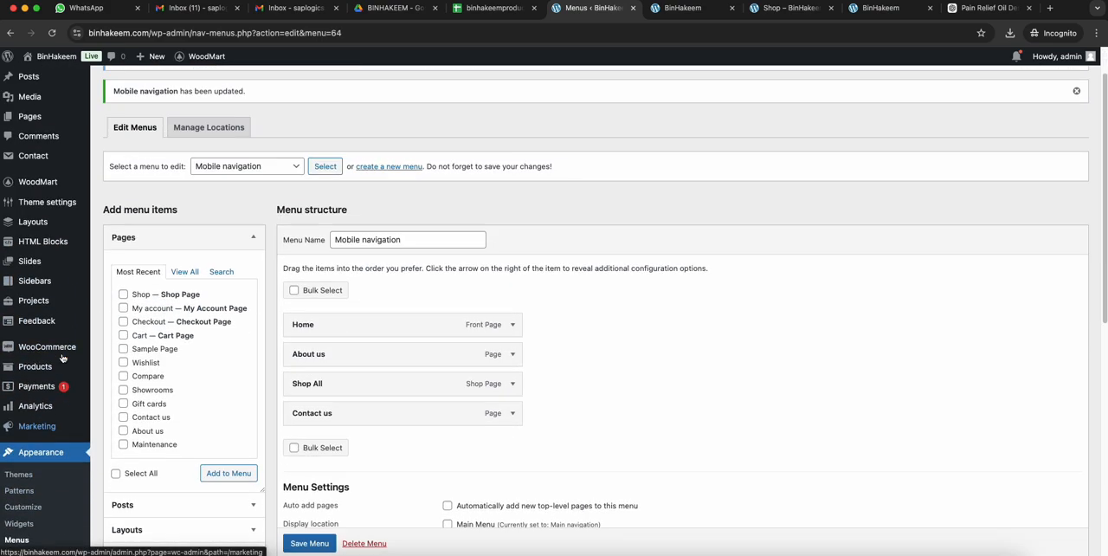
{"action": "mouse_move", "coordinate": [37, 233]}
{"action": "right_click", "coordinate": [128, 254]}
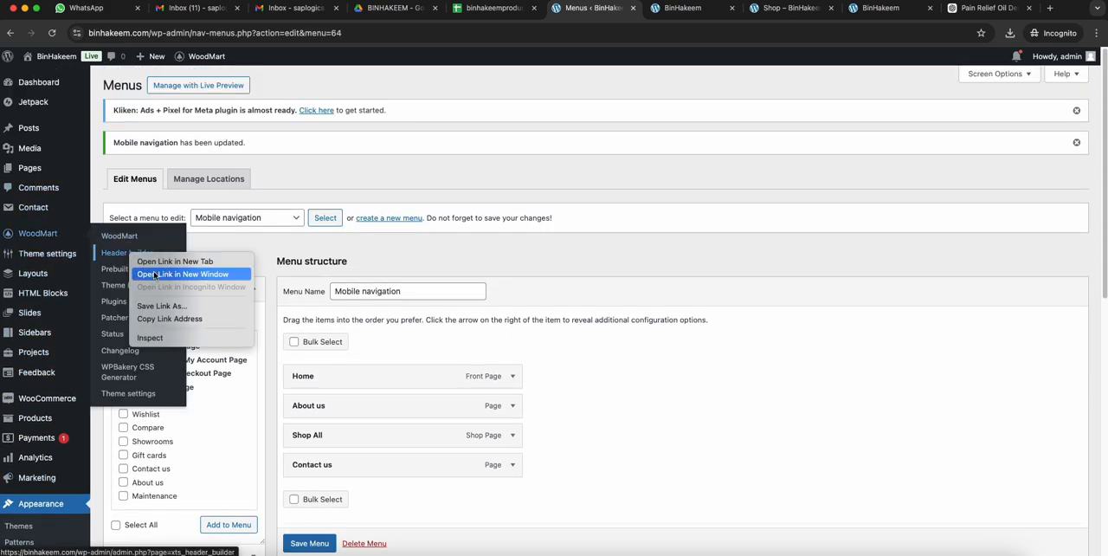
{"action": "left_click", "coordinate": [156, 273]}
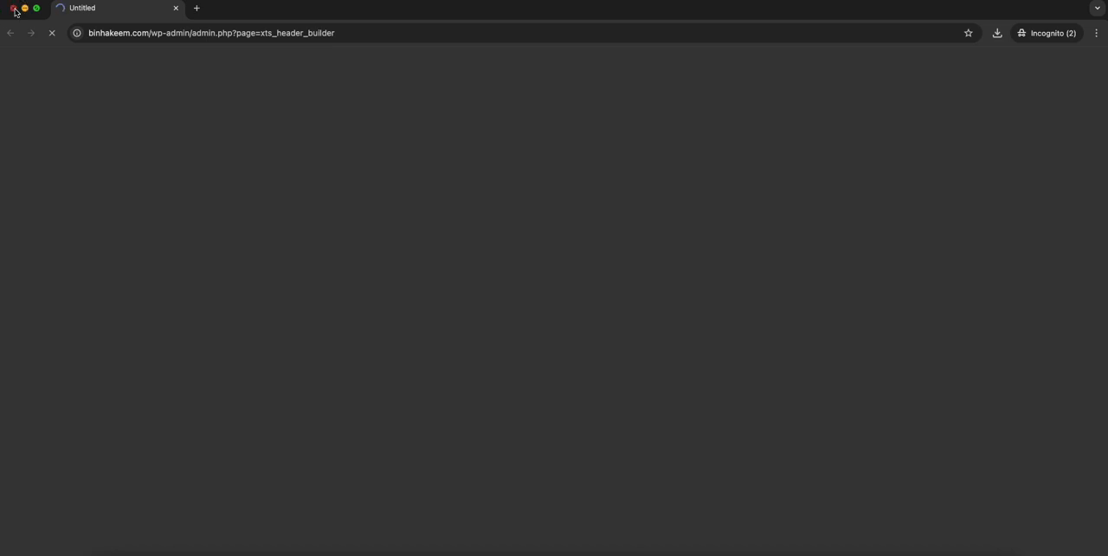
{"action": "left_click", "coordinate": [13, 10]}
- Open the WoodMart Header builder in a new browser tab and place that tab before the Menus tab
{"action": "right_click", "coordinate": [130, 254]}
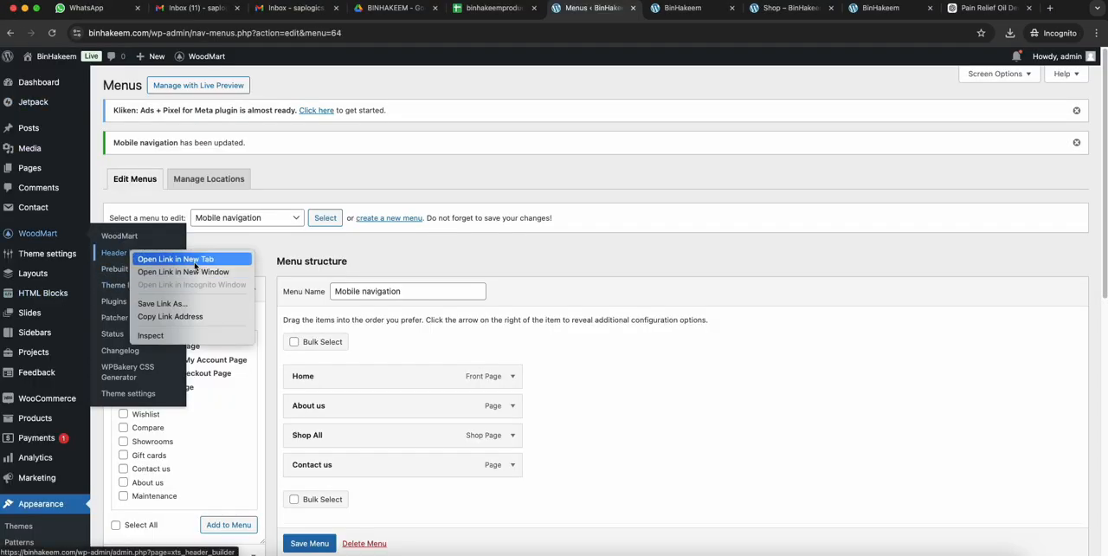
{"action": "left_click", "coordinate": [157, 260]}
{"action": "left_click_drag", "start_coordinate": [640, 7], "coordinate": [571, 13]}
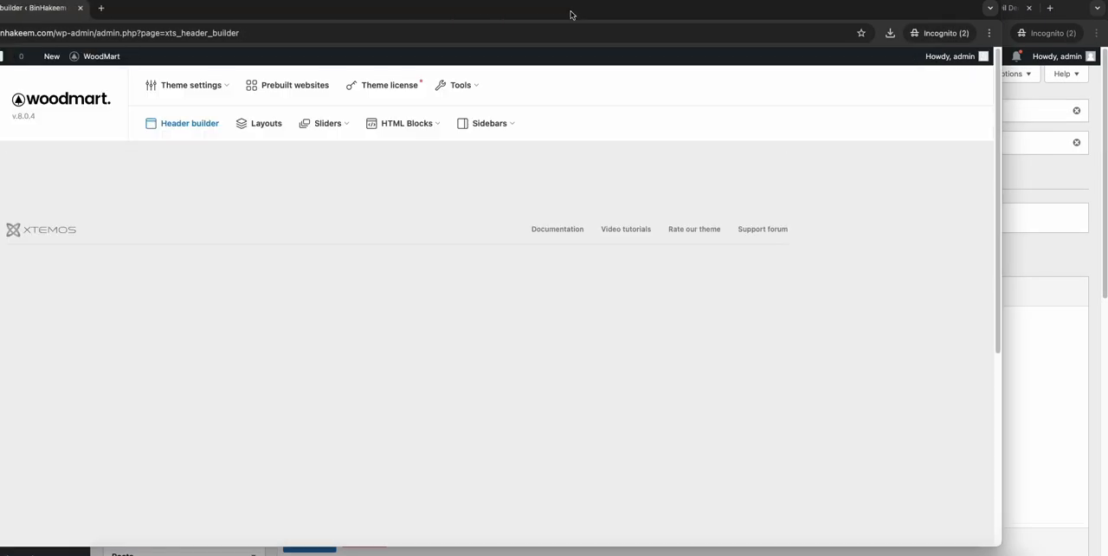
{"action": "left_click_drag", "start_coordinate": [37, 13], "coordinate": [561, 7]}
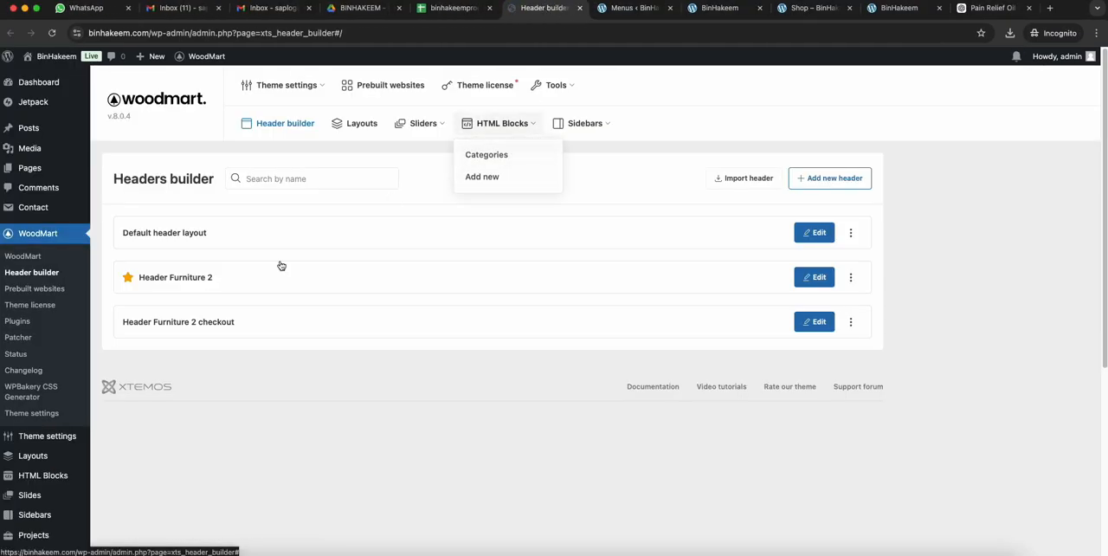
- Open Header Furniture 2 for editing and review the desktop Main menu element's assigned menu
{"action": "left_click", "coordinate": [815, 279]}
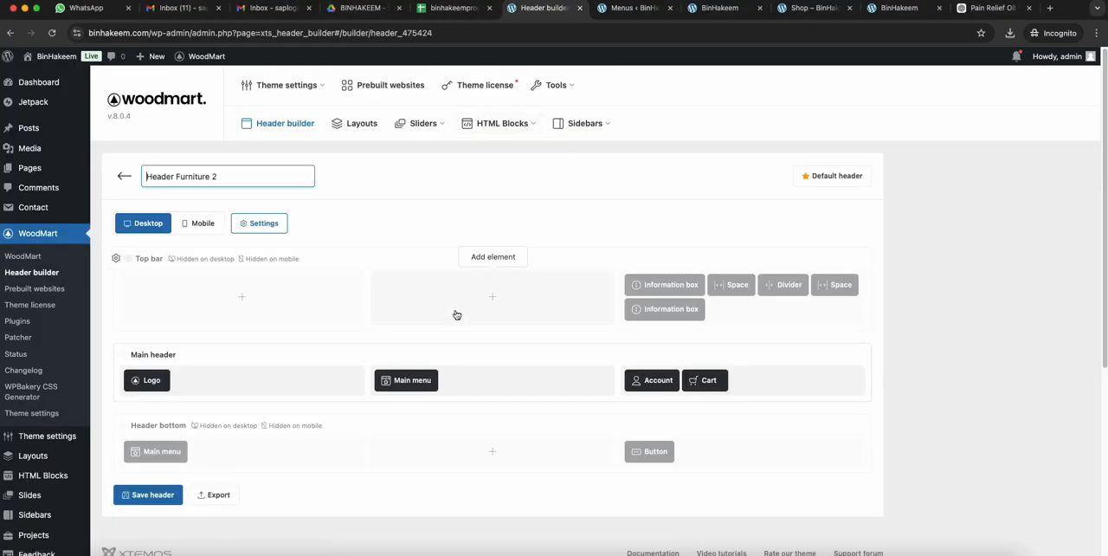
{"action": "left_click", "coordinate": [403, 362]}
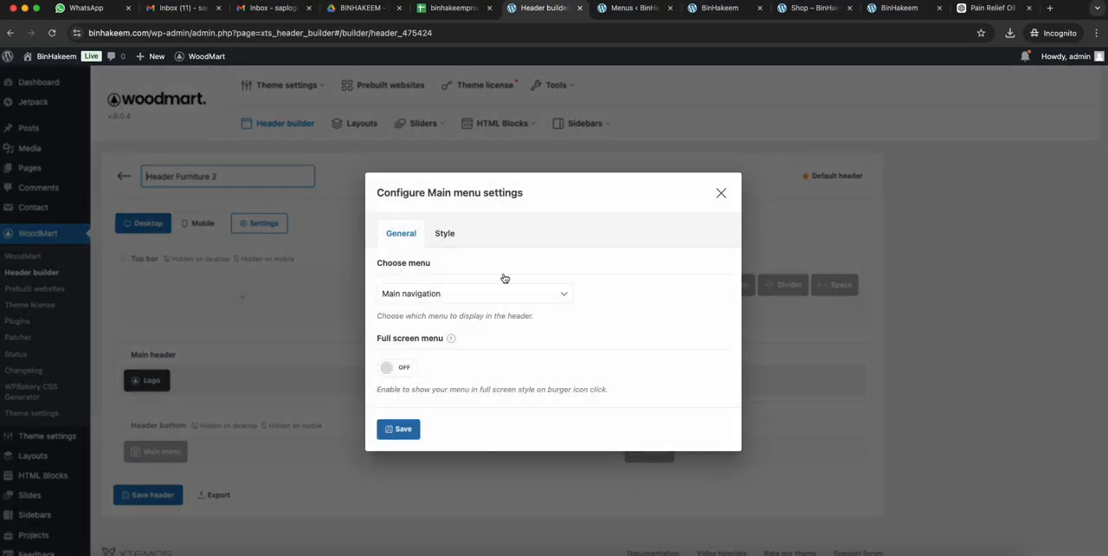
{"action": "left_click", "coordinate": [414, 428]}
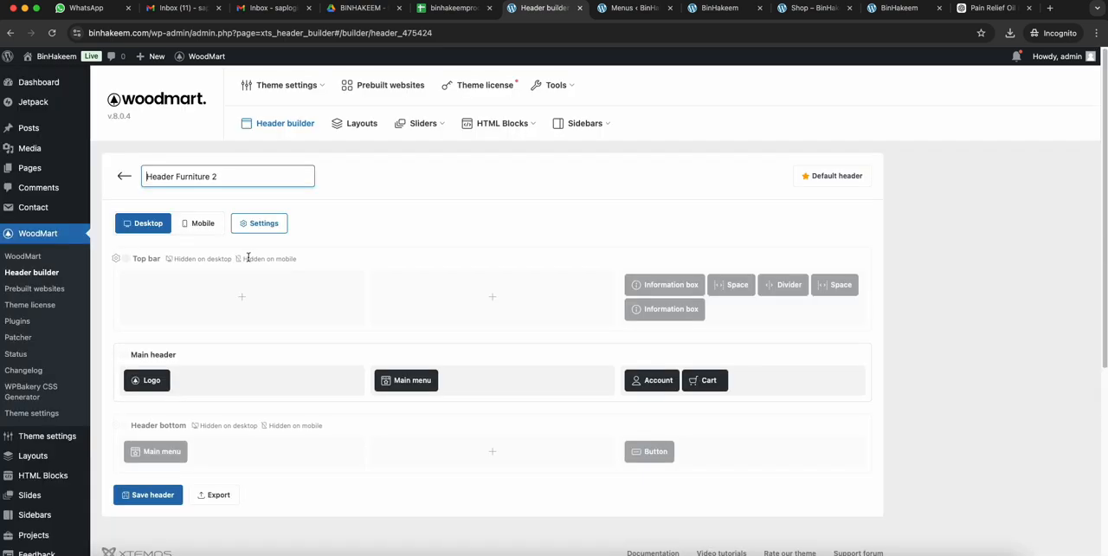
- In the mobile header's Mobile menu settings, turn off the search form and turn on the close button
{"action": "left_click", "coordinate": [201, 224]}
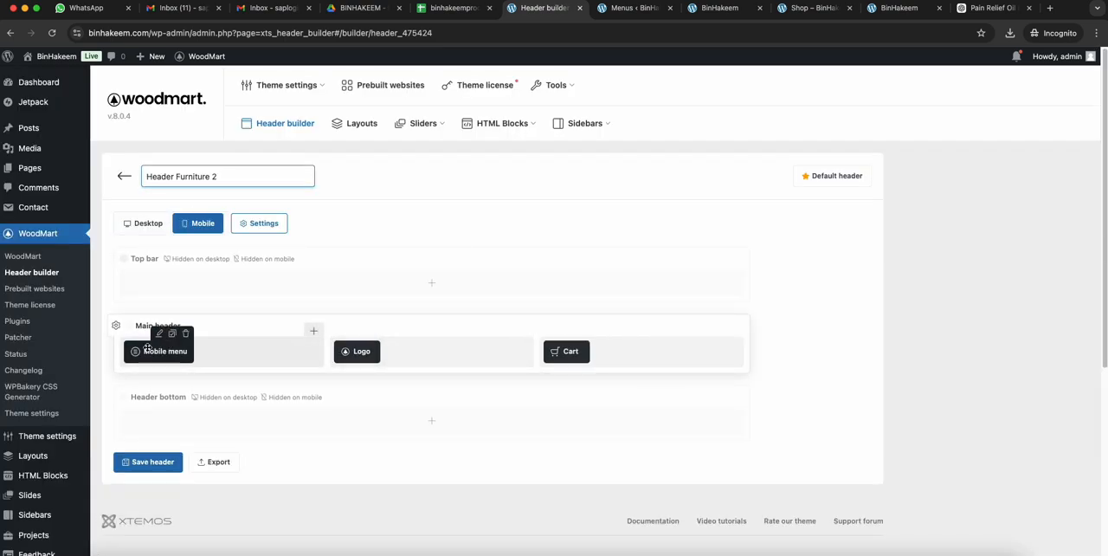
{"action": "left_click", "coordinate": [161, 333]}
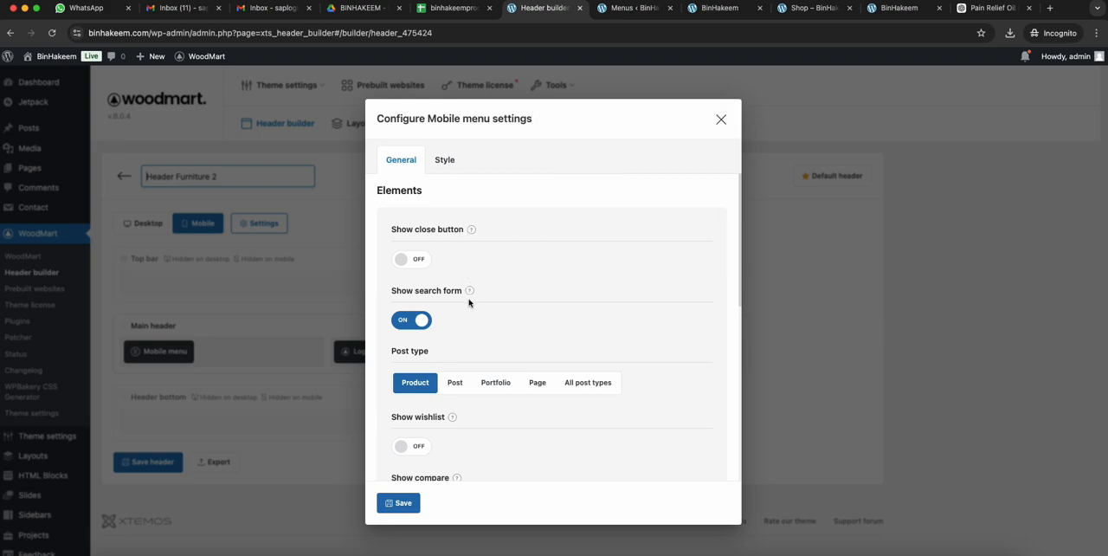
{"action": "left_click", "coordinate": [413, 322]}
{"action": "left_click", "coordinate": [420, 261]}
- Turn on Show account for the Mobile menu element and save the element settings and the header
{"action": "scroll", "coordinate": [537, 304], "scroll_direction": "down", "scroll_amount": 4}
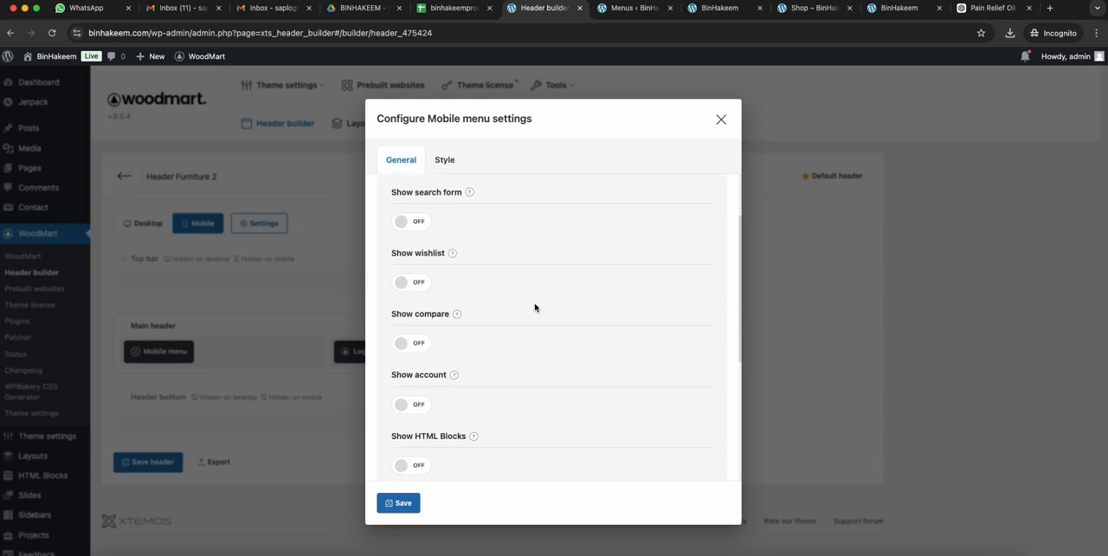
{"action": "mouse_move", "coordinate": [452, 330]}
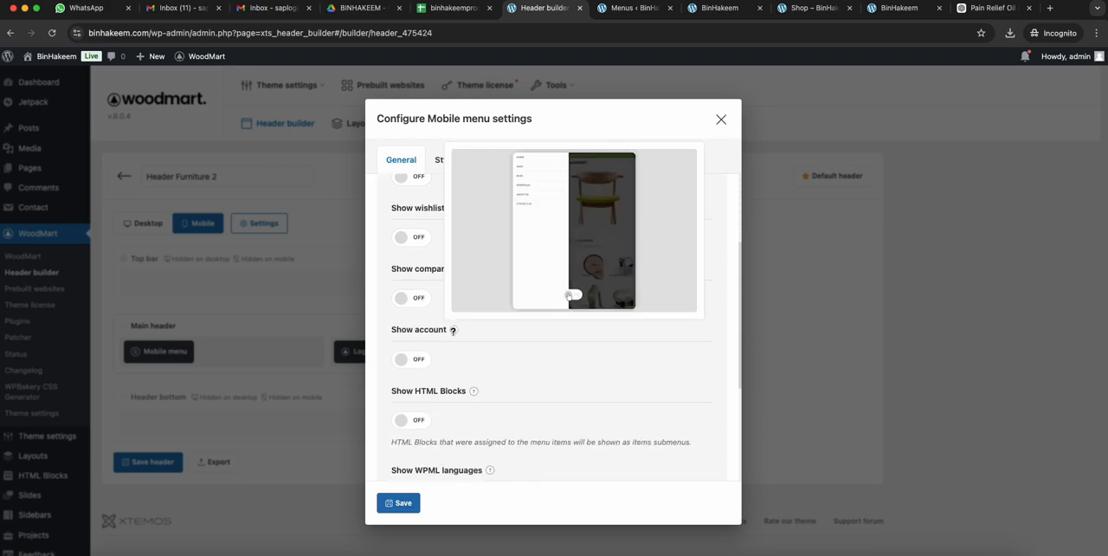
{"action": "left_click", "coordinate": [402, 359]}
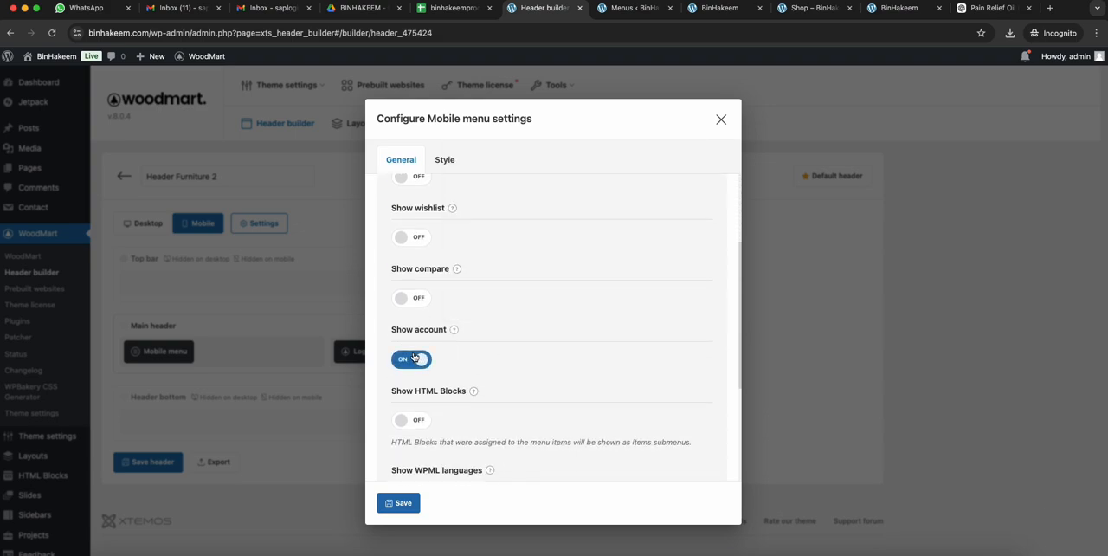
{"action": "scroll", "coordinate": [627, 381], "scroll_direction": "down", "scroll_amount": 5}
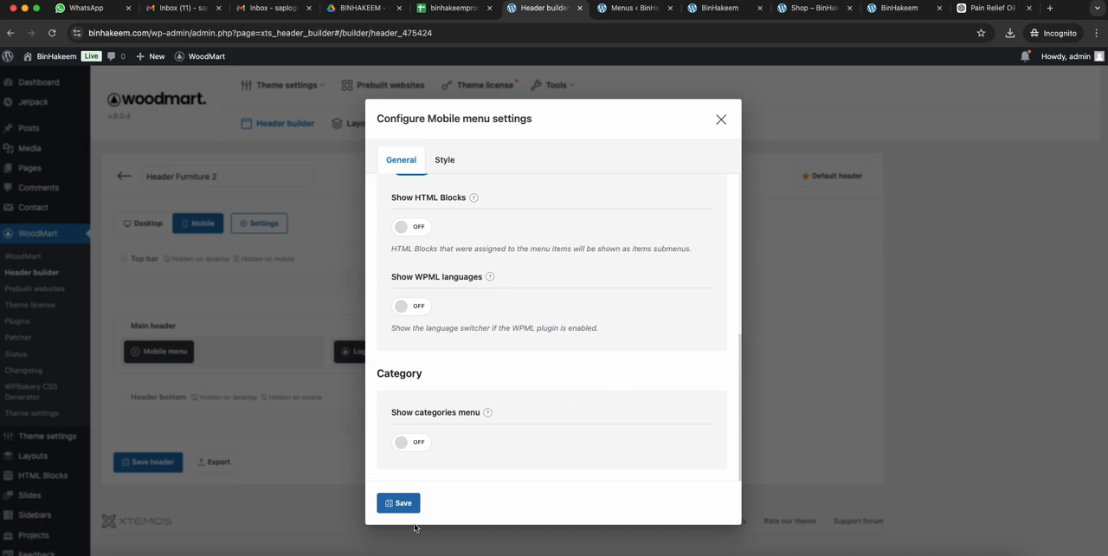
{"action": "left_click", "coordinate": [408, 505]}
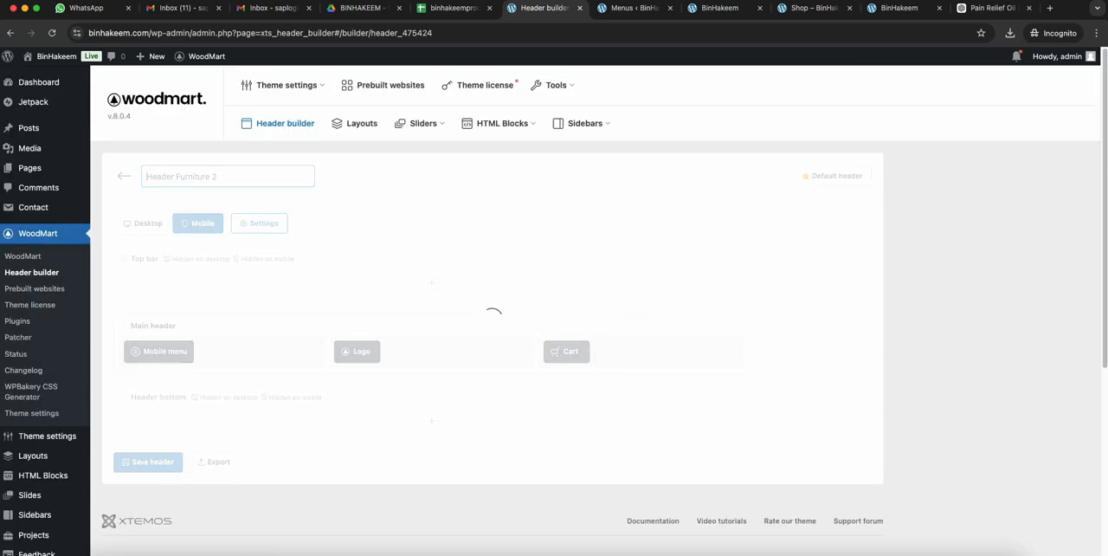
- Reload the mobile homepage and test its side menu by expanding and collapsing My Account and closing the menu
{"action": "left_click", "coordinate": [701, 11]}
{"action": "left_click", "coordinate": [603, 31]}
{"action": "key", "text": "Return"}
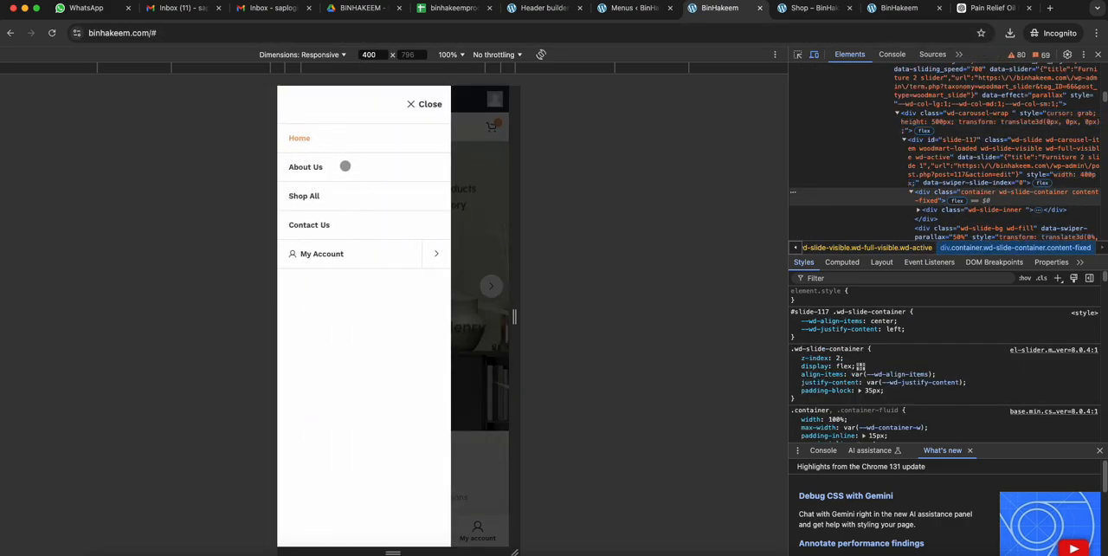
{"action": "left_click", "coordinate": [433, 256]}
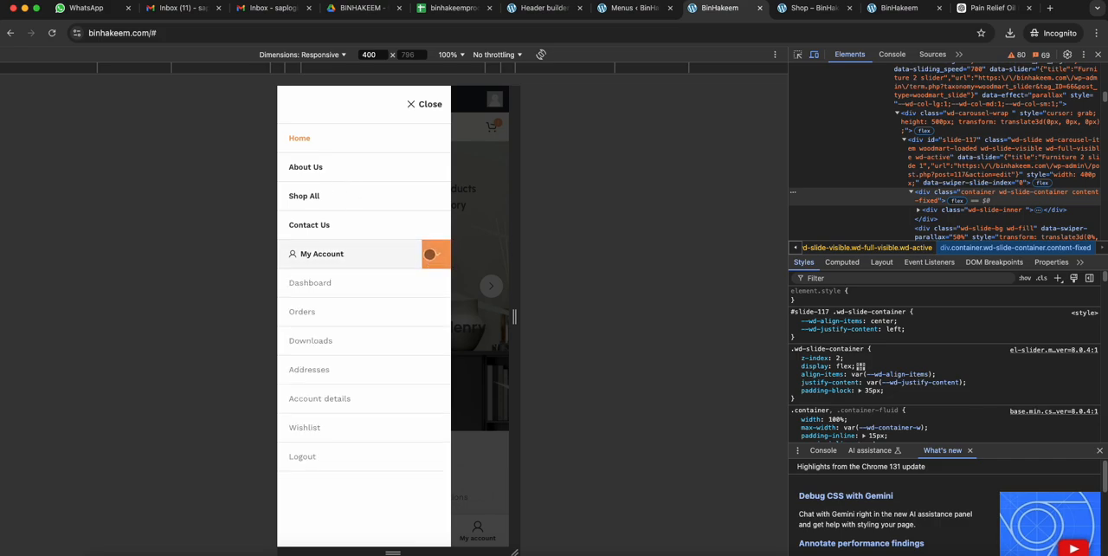
{"action": "left_click", "coordinate": [429, 255]}
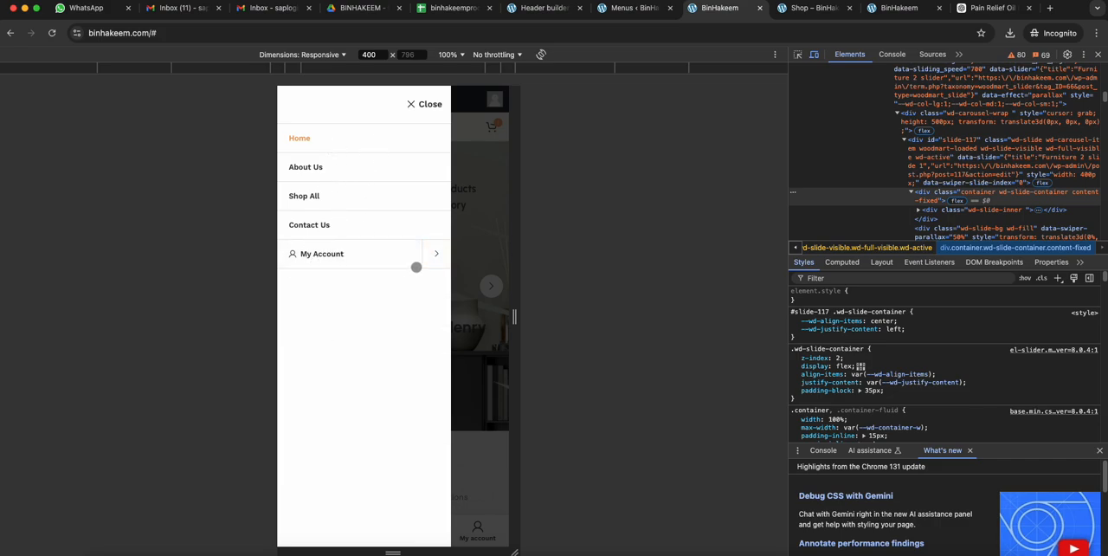
{"action": "left_click", "coordinate": [435, 256]}
{"action": "left_click", "coordinate": [440, 257]}
{"action": "left_click", "coordinate": [426, 104]}
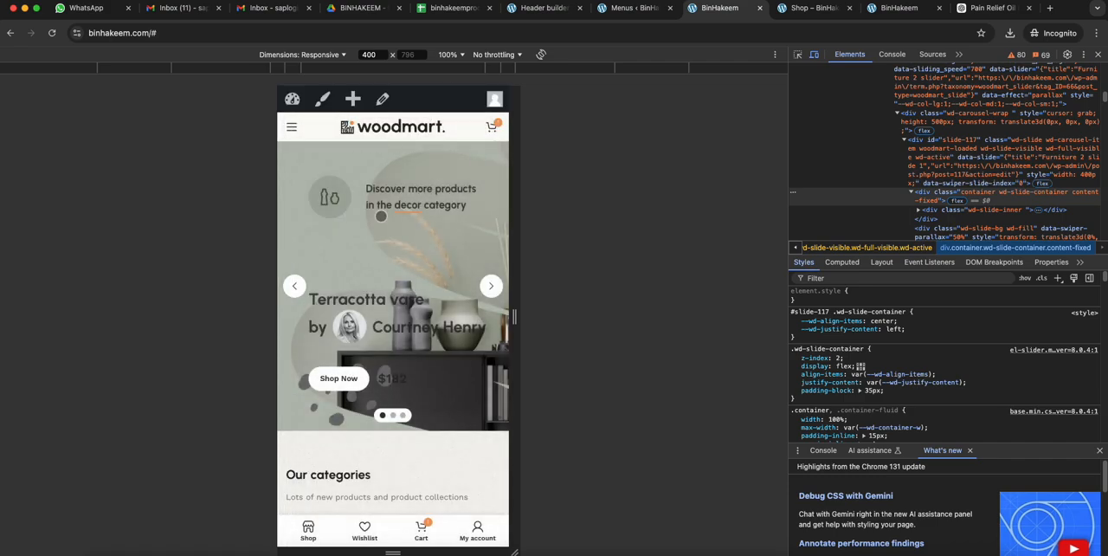
- Test opening and closing the mobile side menu again, exit the mobile view and reload the desktop homepage
{"action": "scroll", "coordinate": [377, 274], "scroll_direction": "down", "scroll_amount": 2}
{"action": "scroll", "coordinate": [376, 275], "scroll_direction": "up", "scroll_amount": 2}
{"action": "left_click", "coordinate": [294, 122]}
{"action": "left_click", "coordinate": [425, 104]}
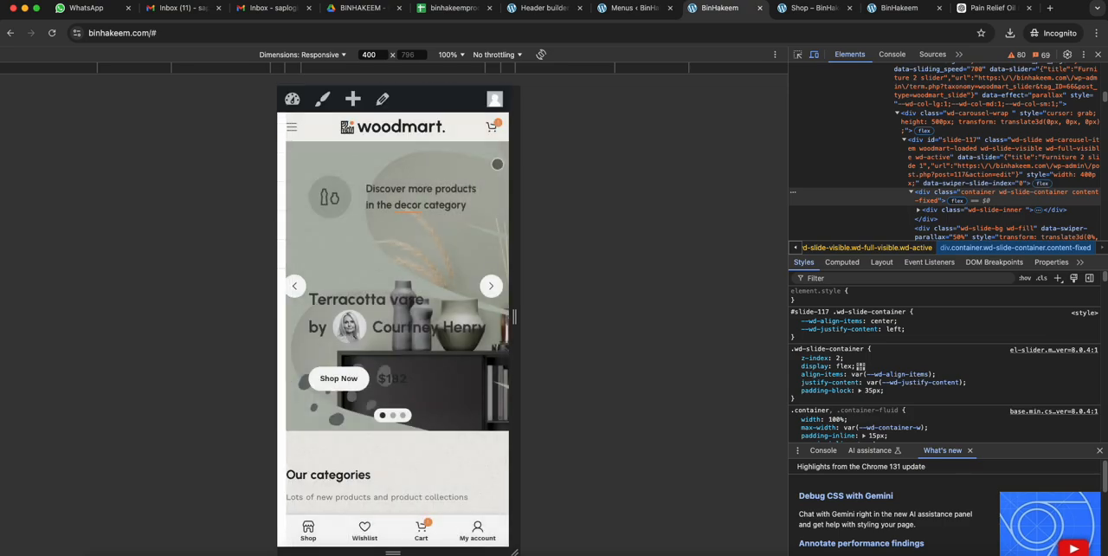
{"action": "left_click", "coordinate": [1099, 55]}
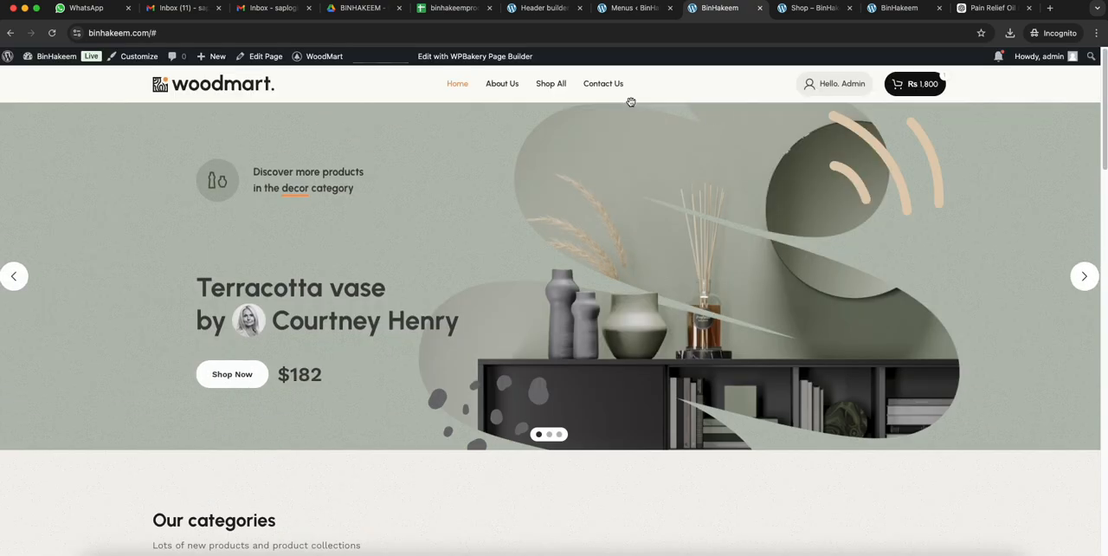
{"action": "left_click", "coordinate": [51, 33]}
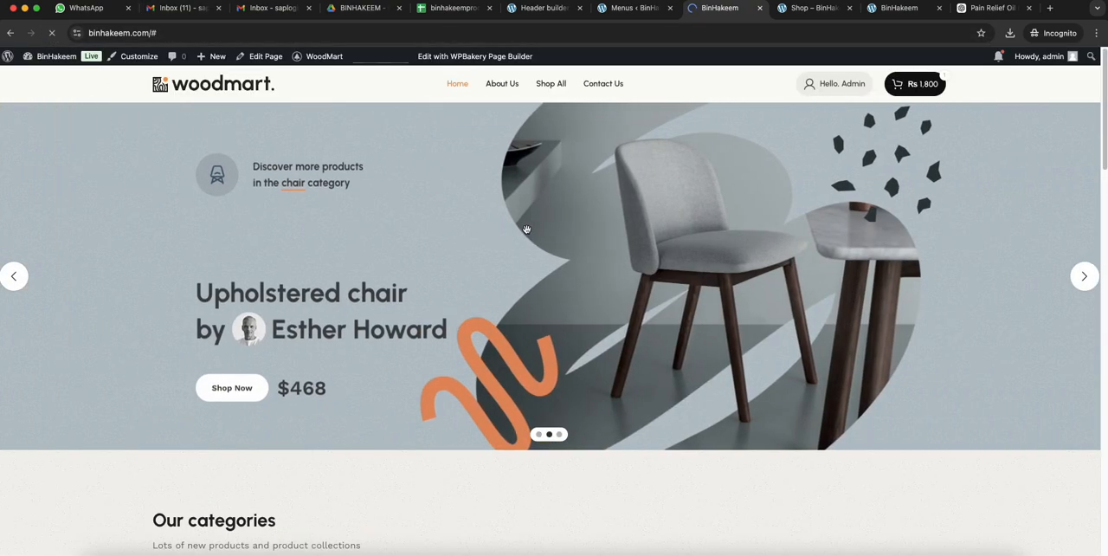